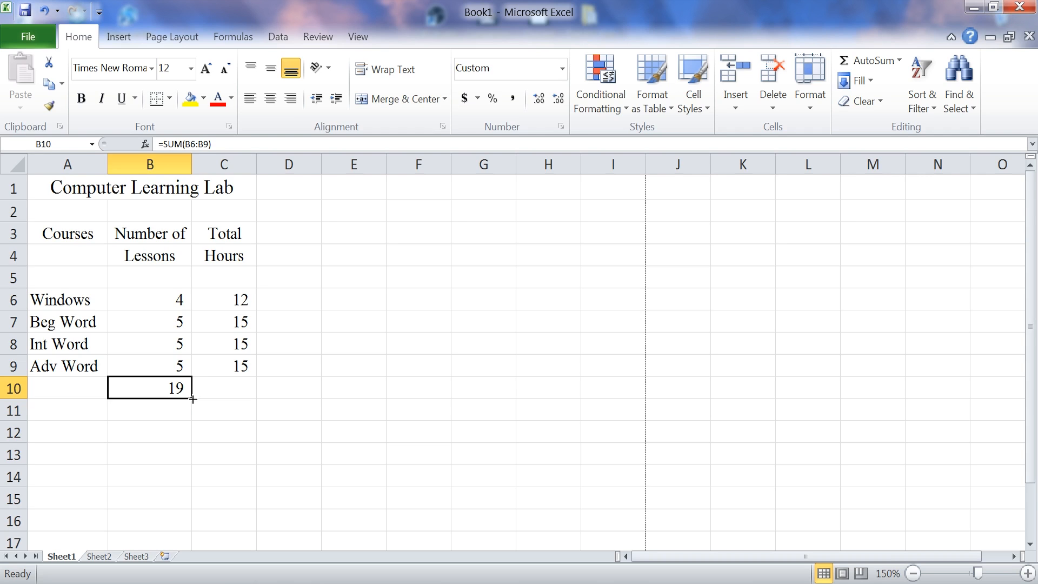
Step: Copy the total formula from B10 into C10 and compare the formulas in both cells
drag(193, 400, 233, 393)
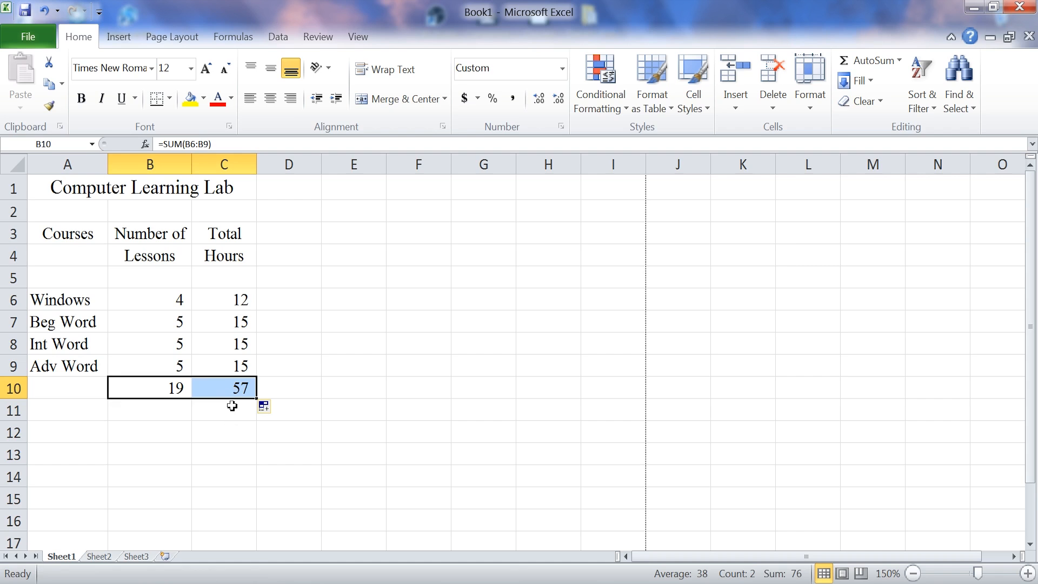
click(231, 391)
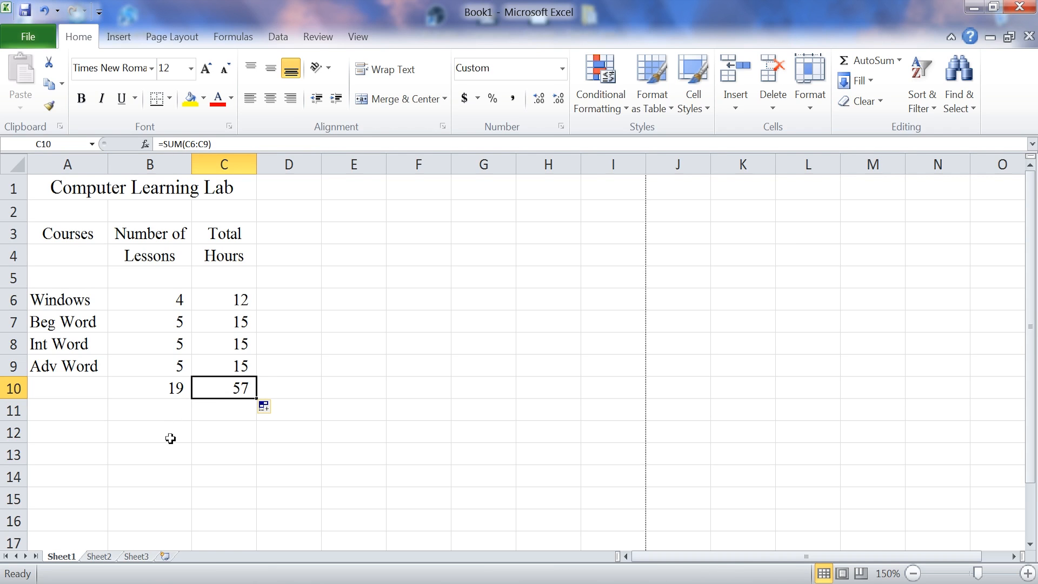
click(177, 390)
click(239, 396)
Step: Switch to Sheet2 and set its zoom to 150%
click(105, 560)
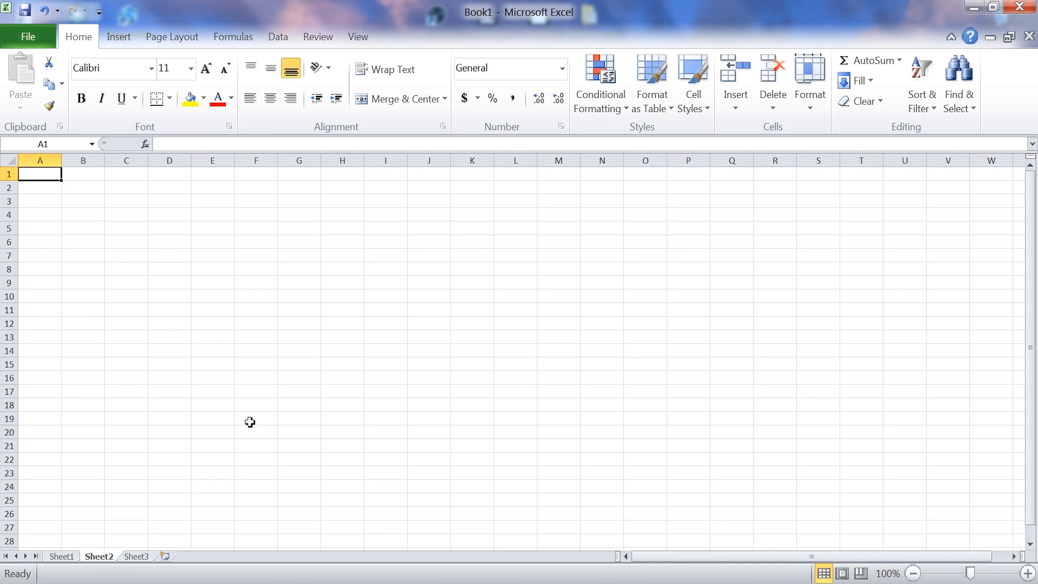
click(1027, 573)
click(1027, 573)
click(1028, 573)
click(1027, 573)
click(1027, 574)
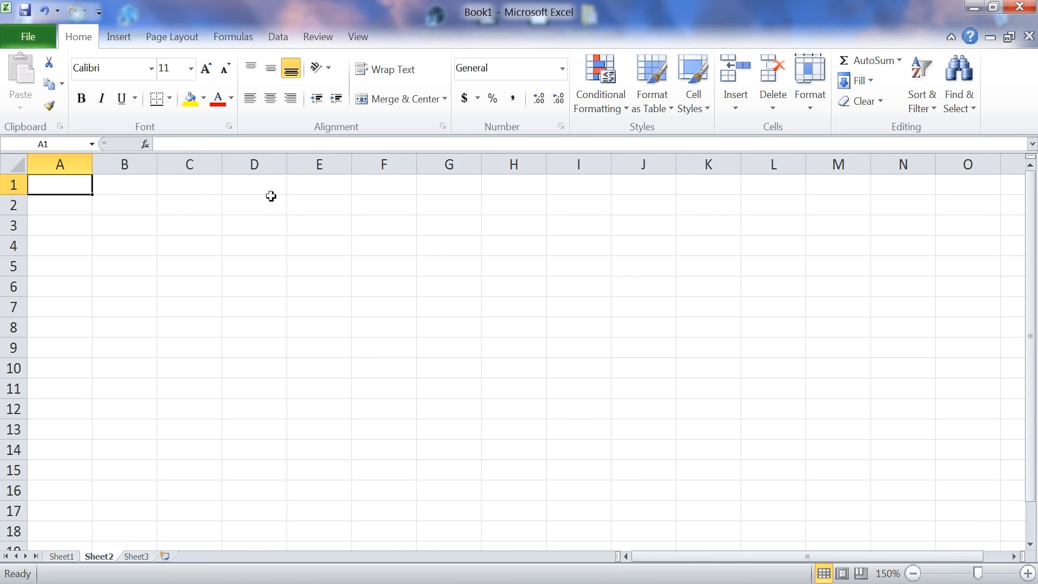
Step: Enter "January" in cell A1 and fill the month series across row 1 to L1
text(J)
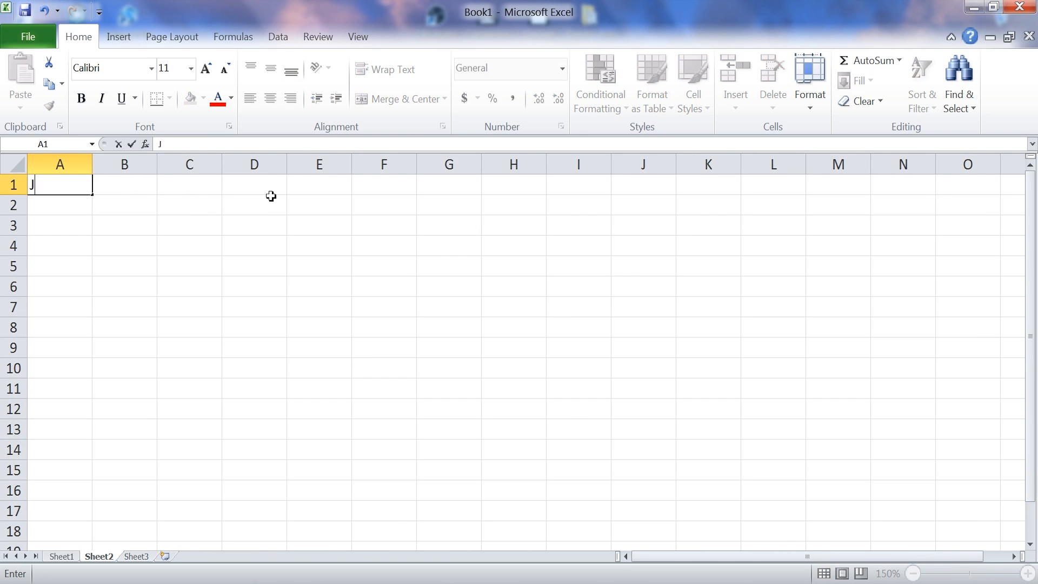
text(anuary)
key(Return)
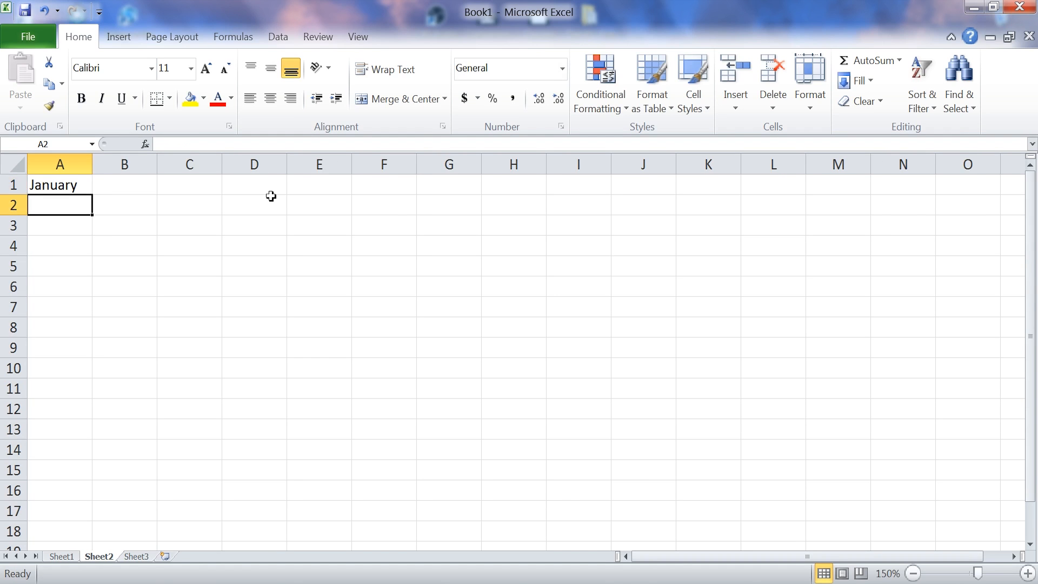
key(Up)
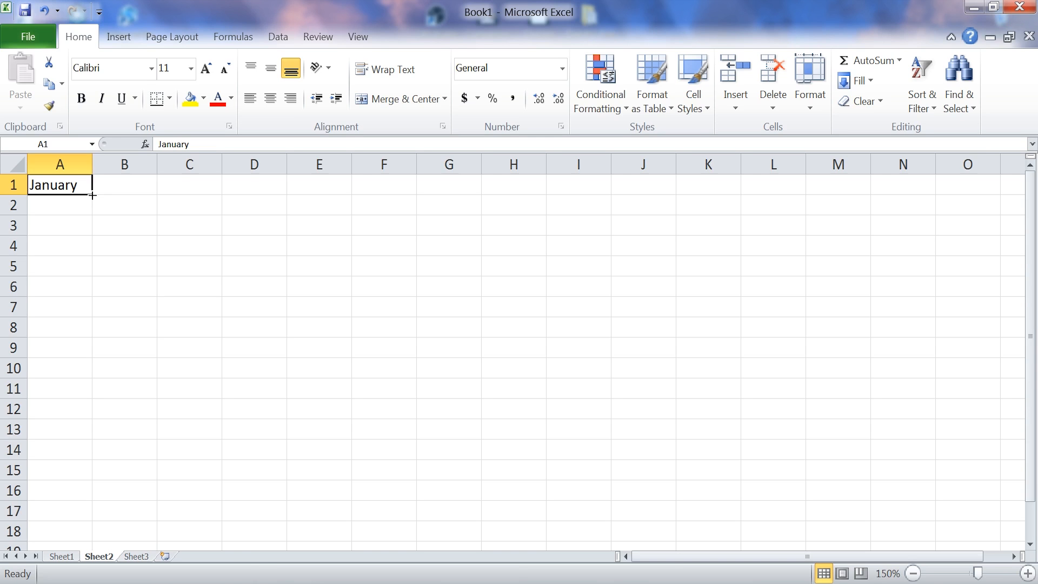
drag(91, 195, 807, 201)
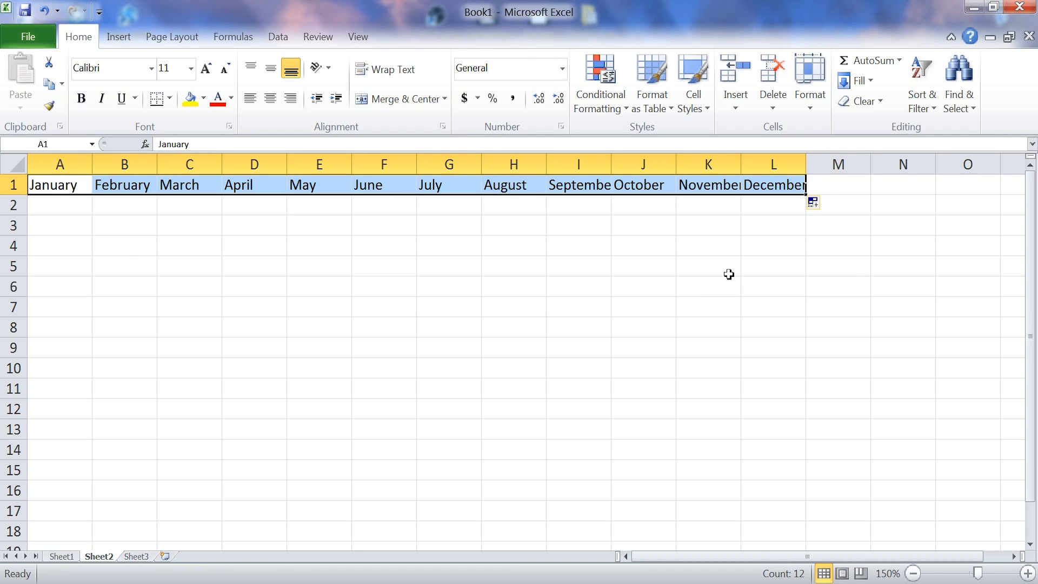
Step: Enter "Jan" in cell A3 and centre it horizontally
click(68, 225)
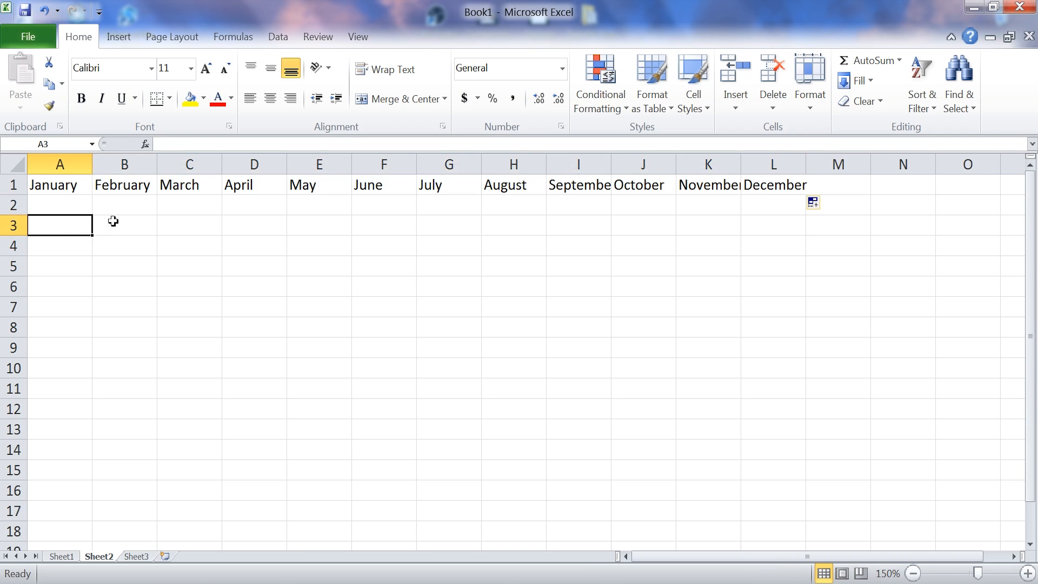
text(Jan)
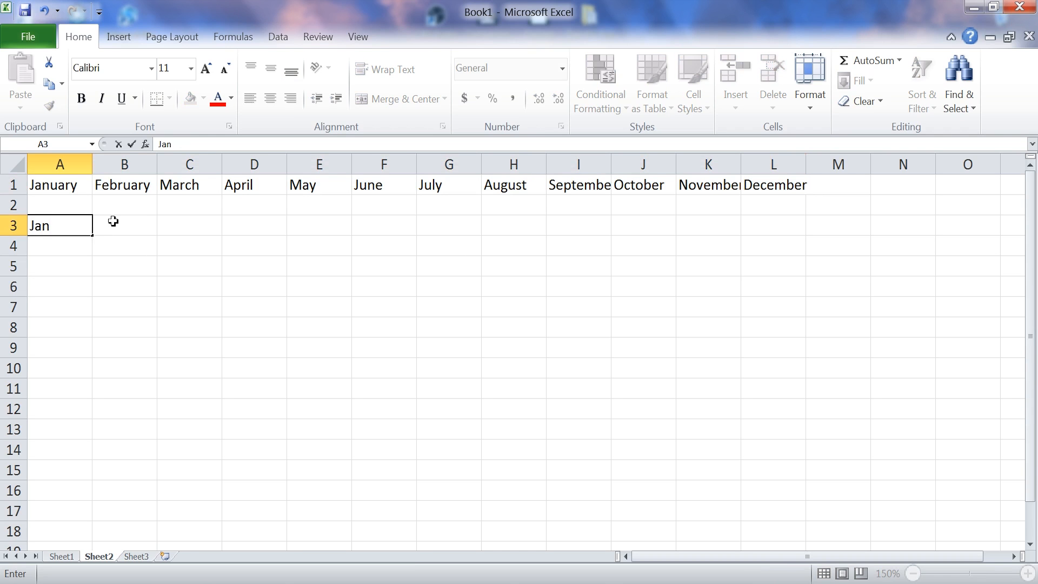
key(Return)
key(Up)
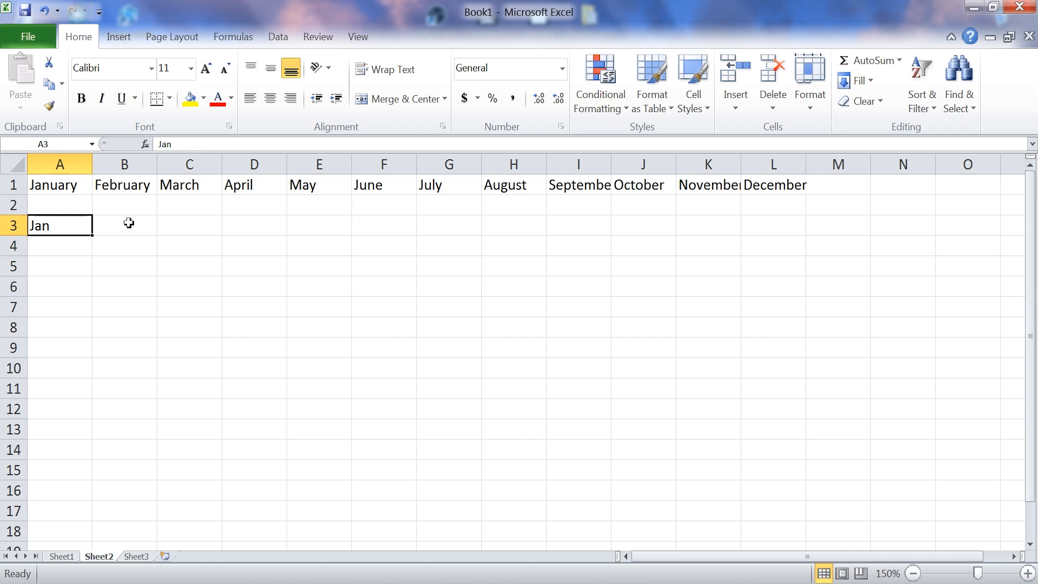
click(273, 103)
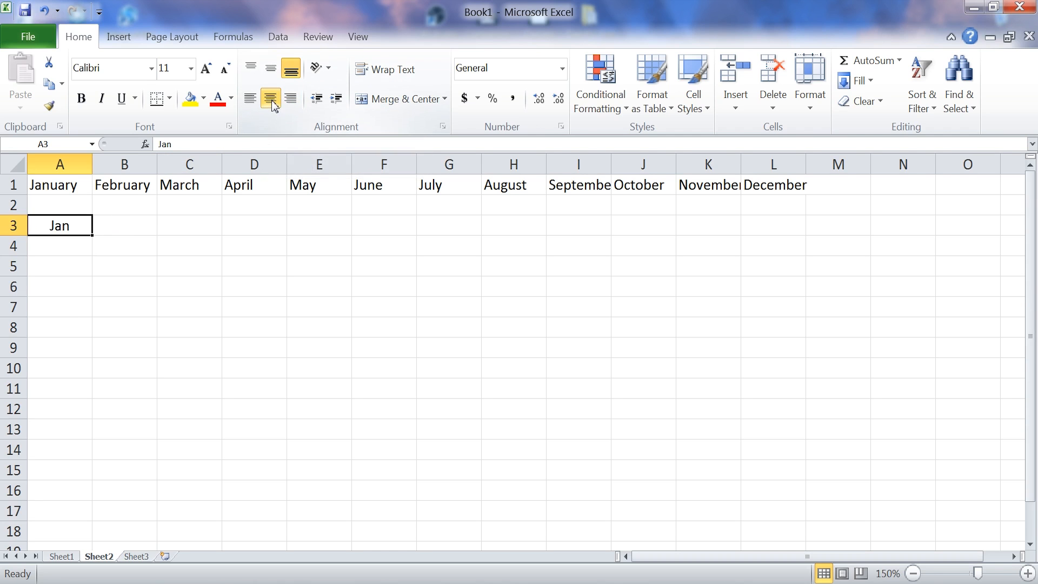
Step: Format cell A3 in Times New Roman size 12 and fill the abbreviated month series across to L3
click(151, 68)
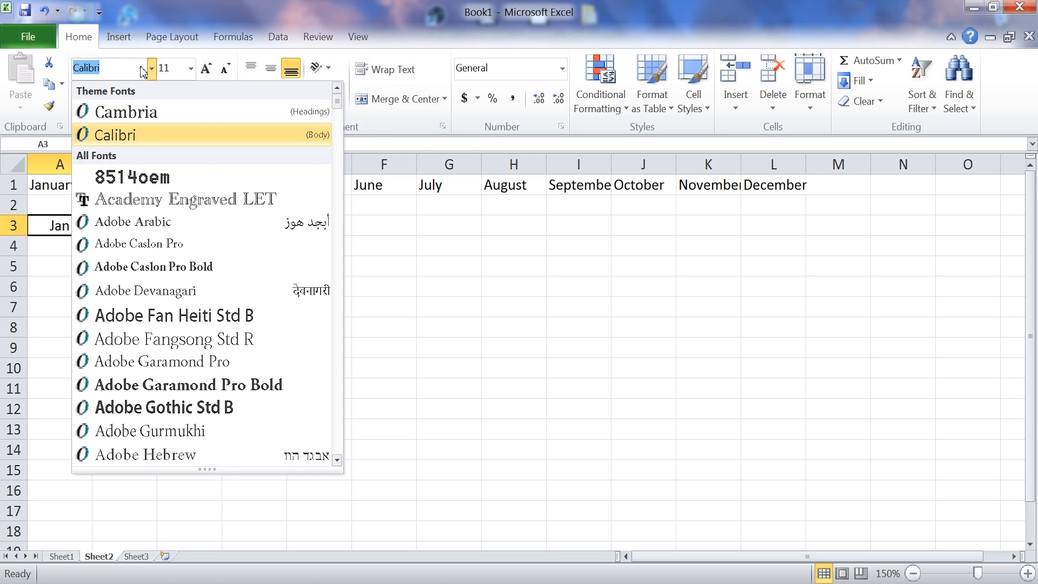
scroll(177, 268, down, 15)
scroll(178, 268, down, 20)
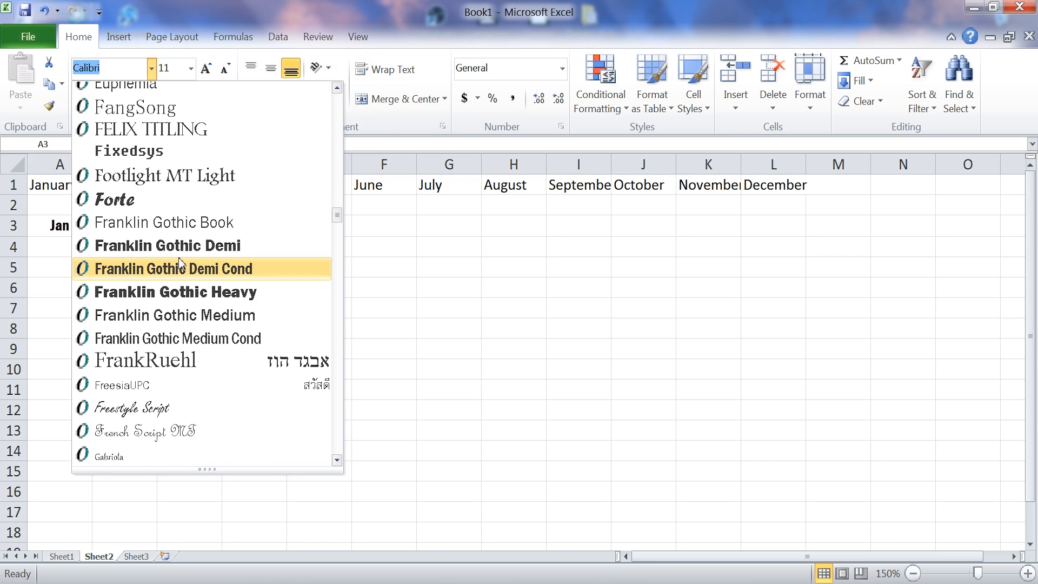
scroll(186, 263, down, 20)
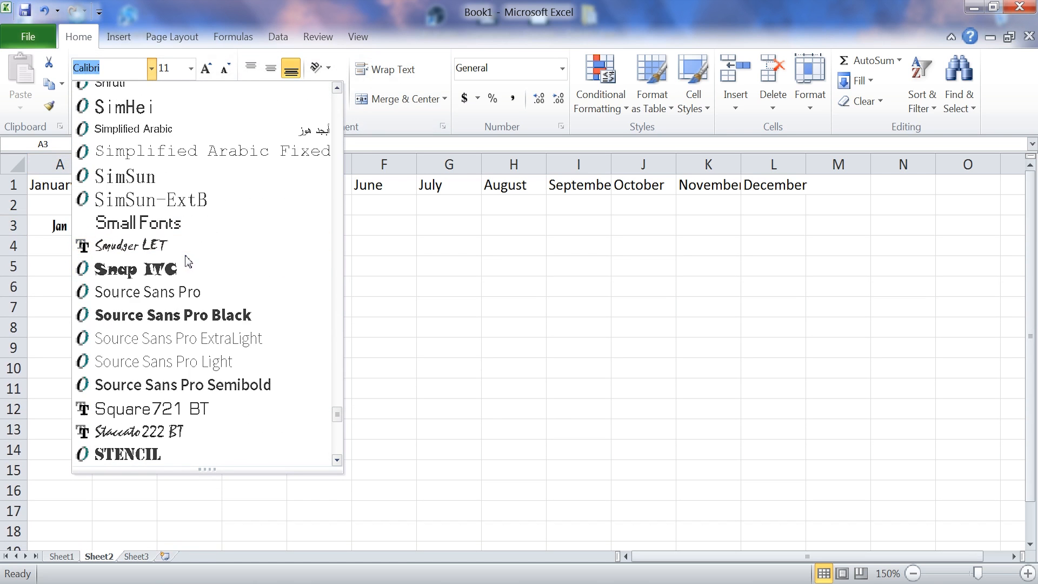
scroll(187, 262, down, 9)
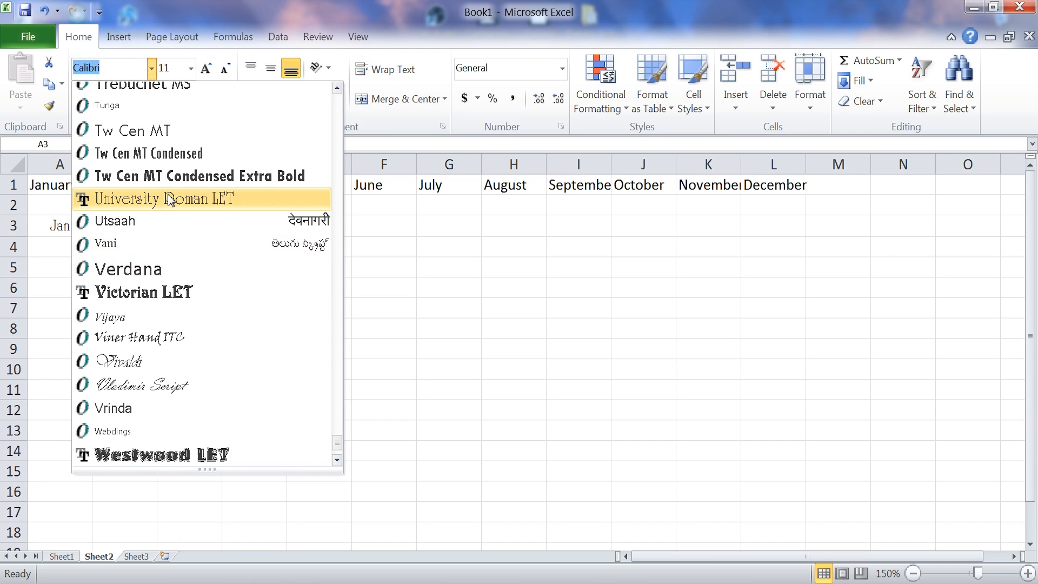
scroll(165, 156, up, 3)
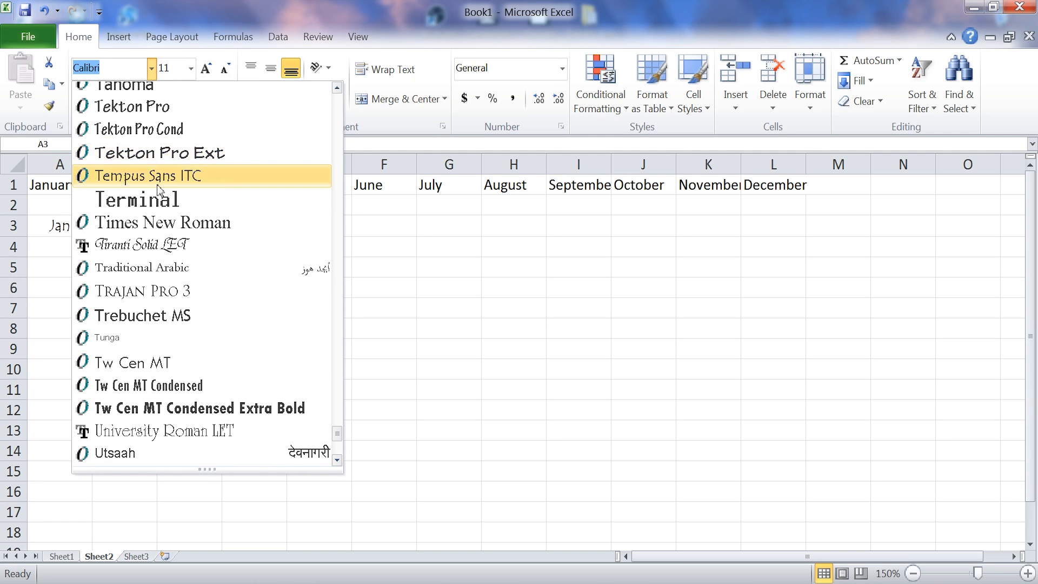
click(156, 228)
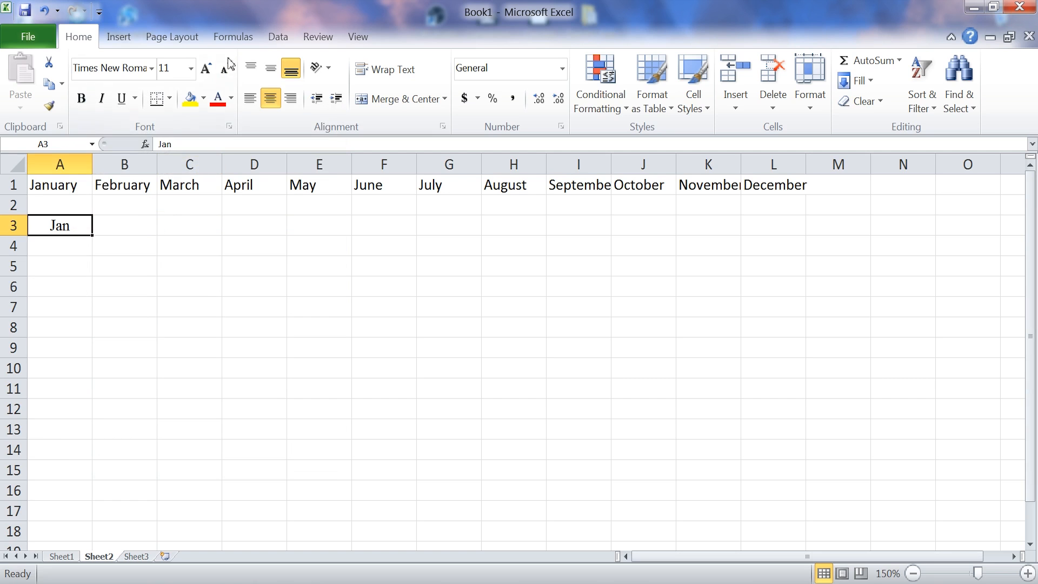
click(191, 68)
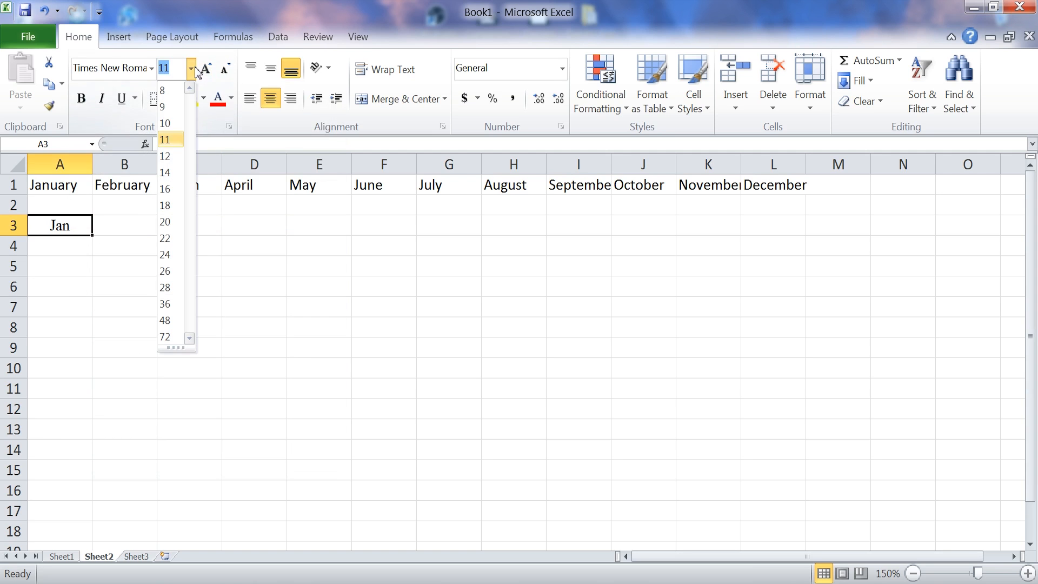
click(172, 159)
drag(92, 237, 782, 234)
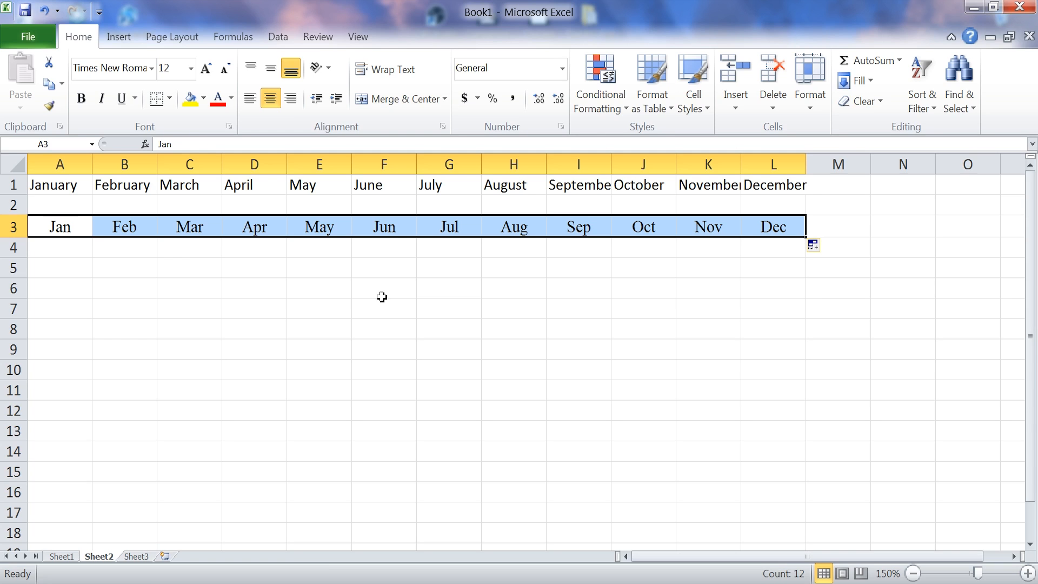
Step: Enter "Sunday" centred in cell A5 and fill the weekday series across row 5 to N5
click(95, 269)
click(83, 269)
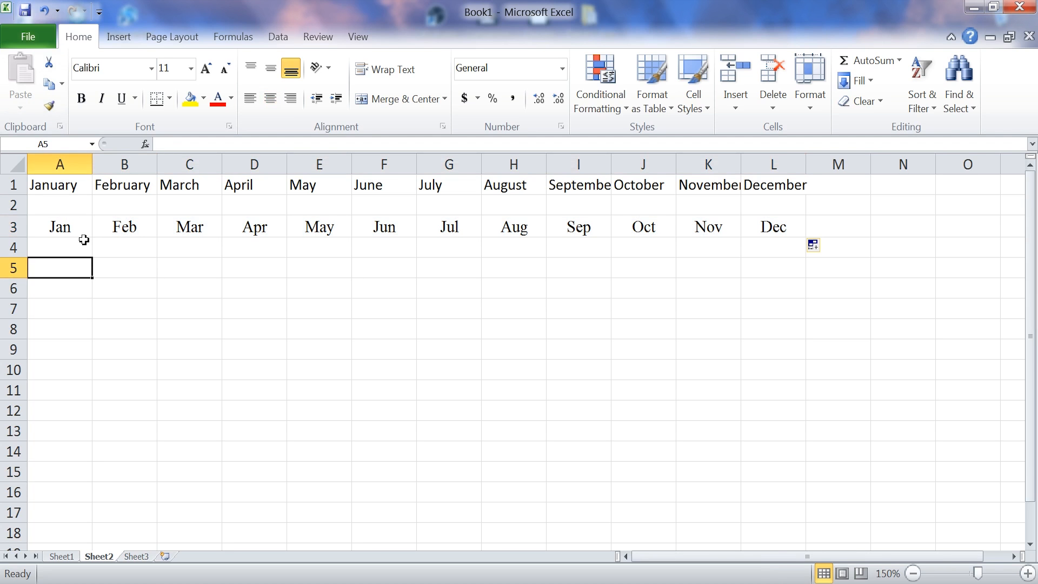
text(Sunday)
key(Return)
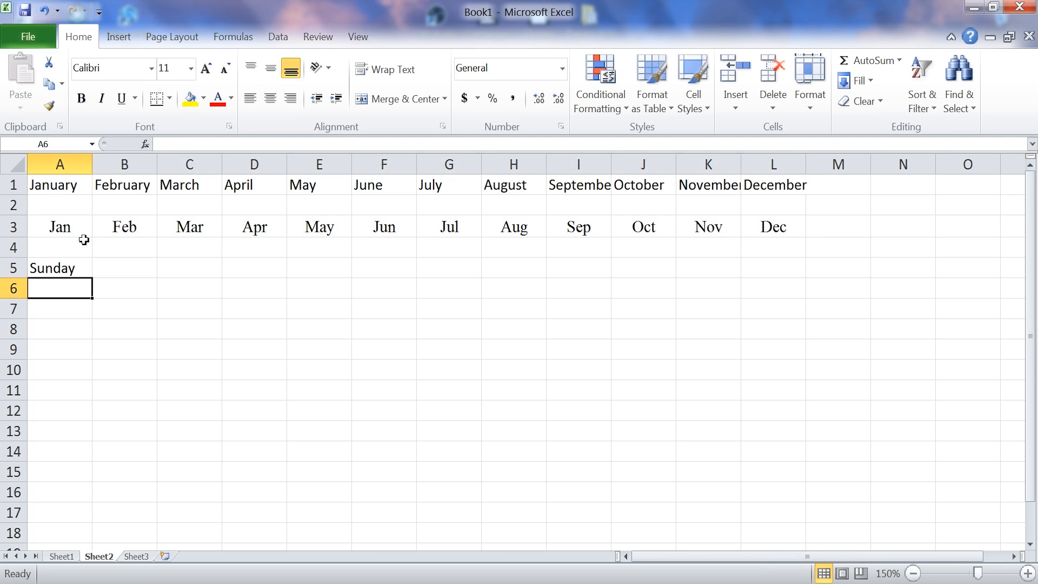
click(57, 271)
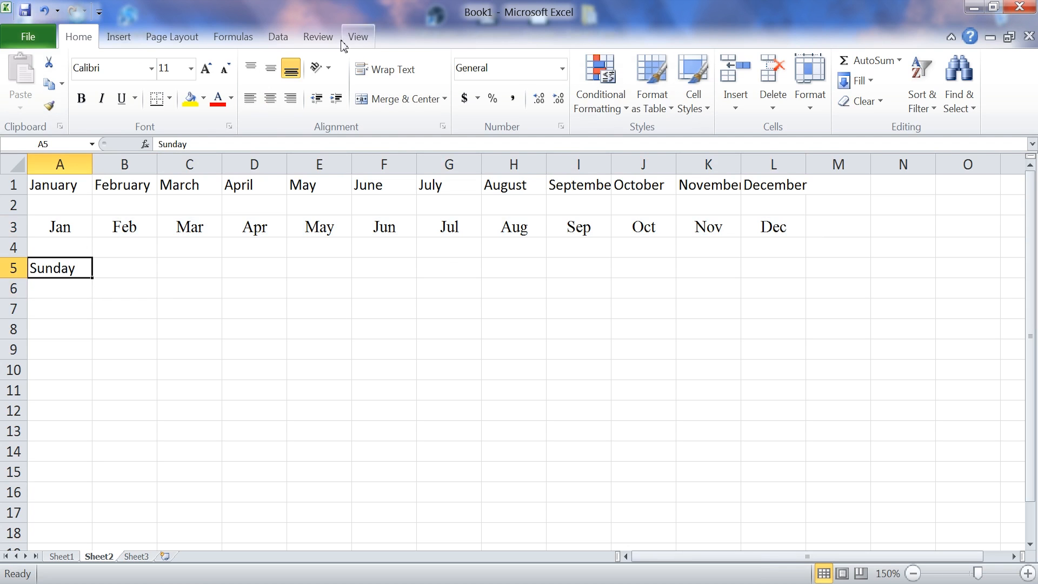
click(270, 98)
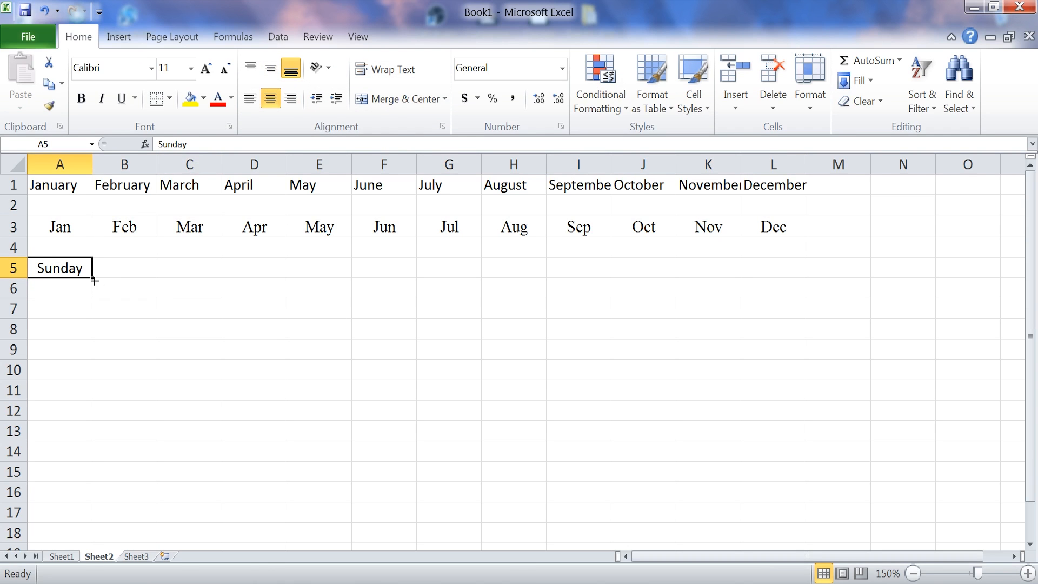
drag(94, 280, 496, 275)
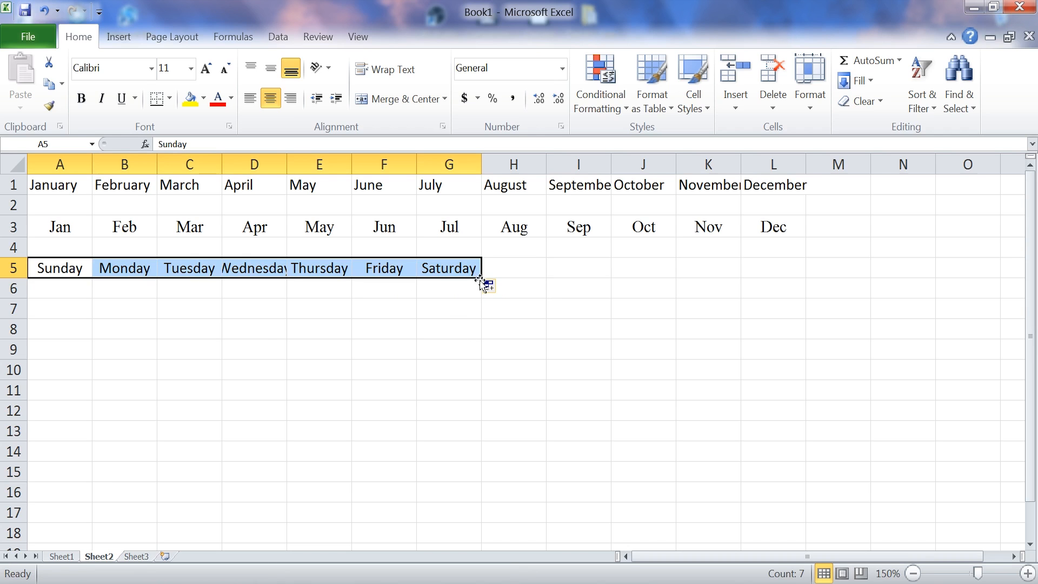
drag(482, 278, 946, 273)
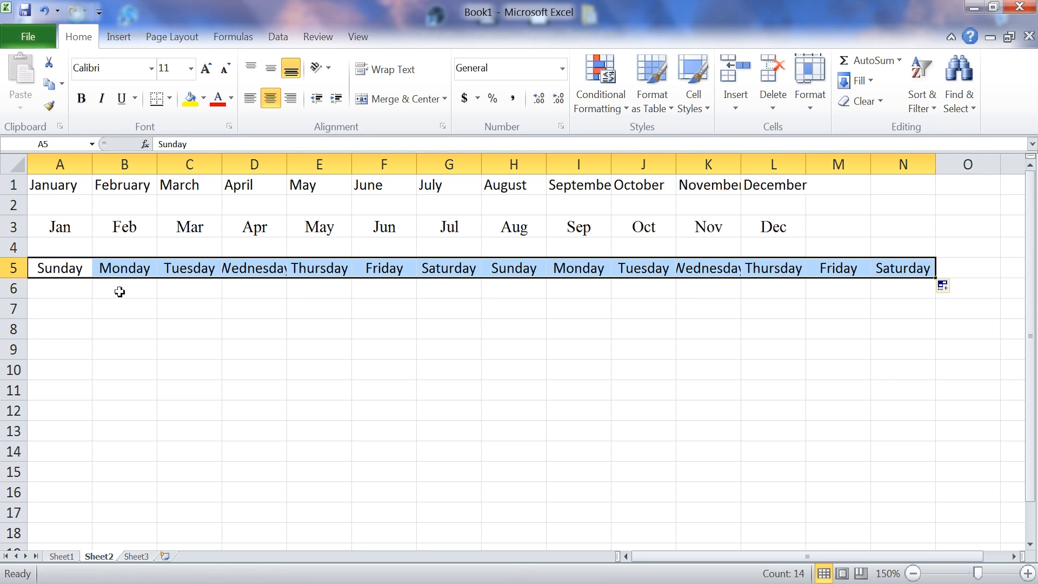
Step: Enter "Qtr 1" in cell A7
click(69, 306)
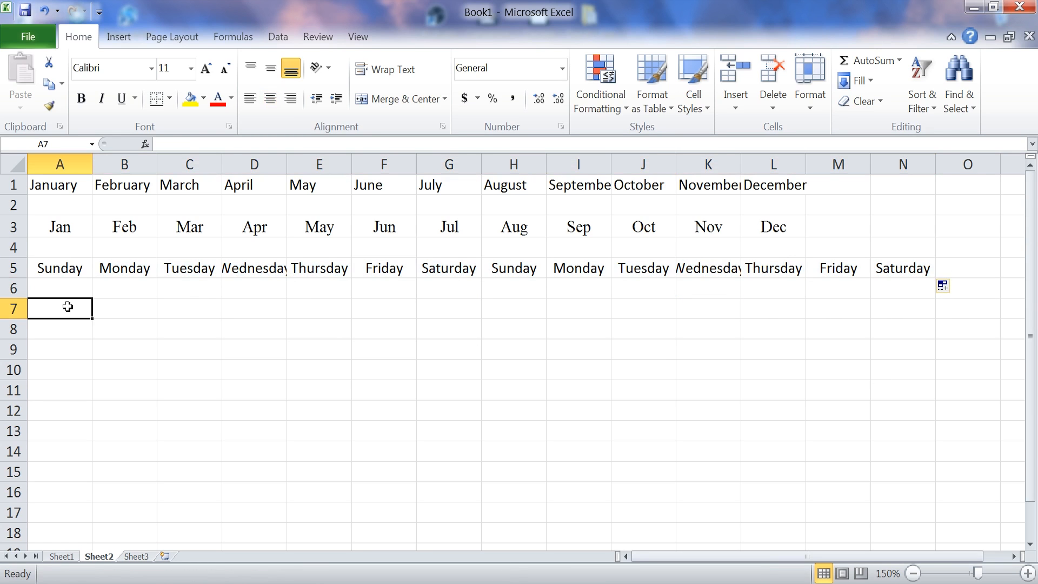
text(Qtr)
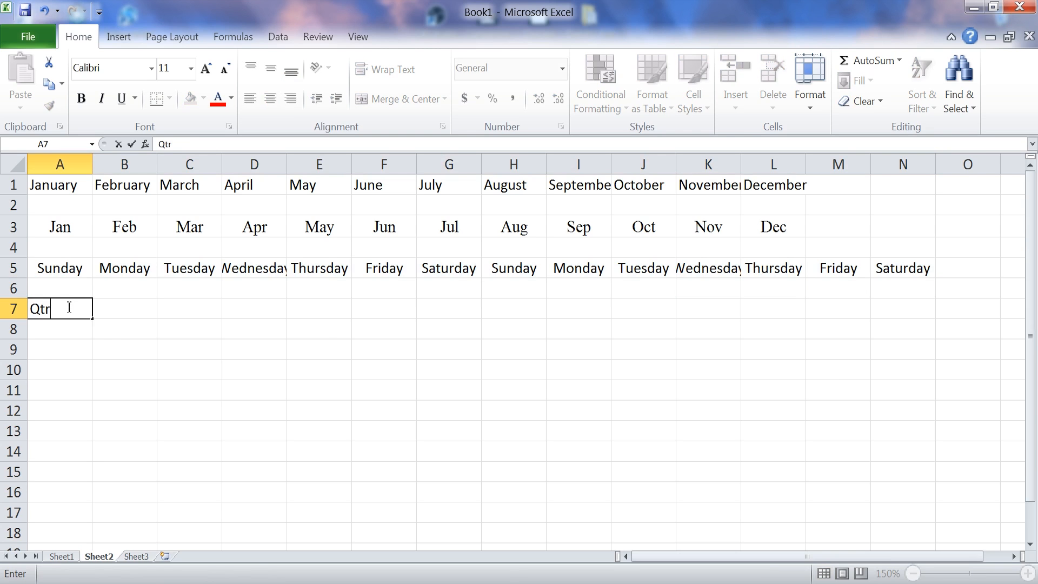
text( 1)
key(Return)
text(\)
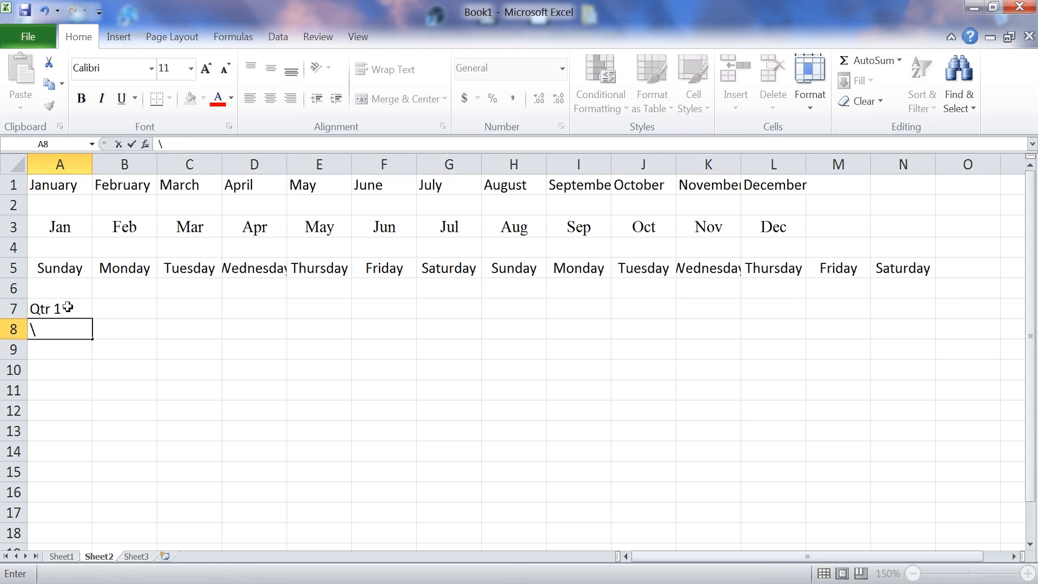
key(BackSpace)
key(Return)
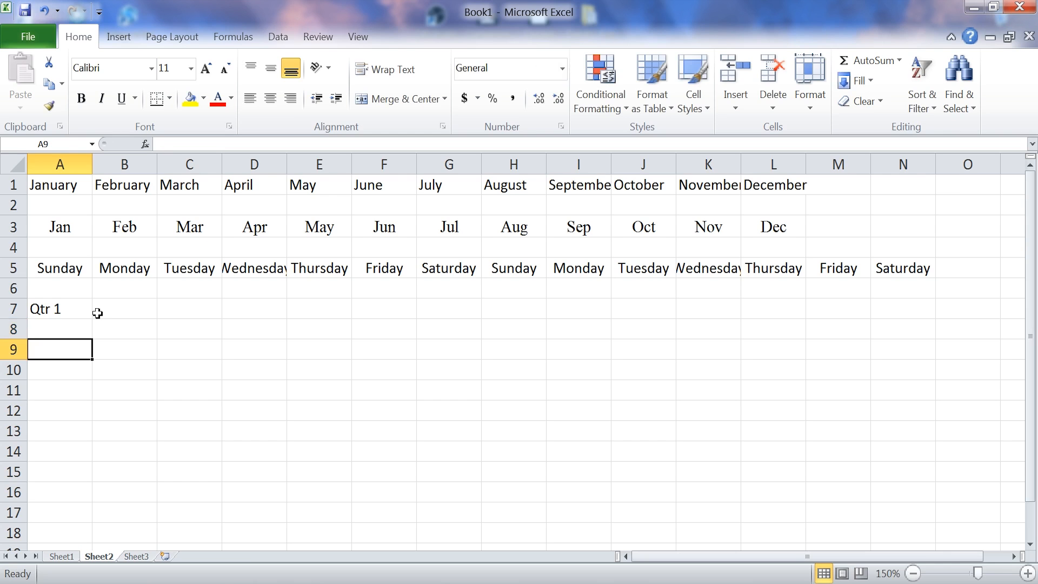
Step: Centre cell A7 and fill the quarter series across row 7 to J7
click(61, 307)
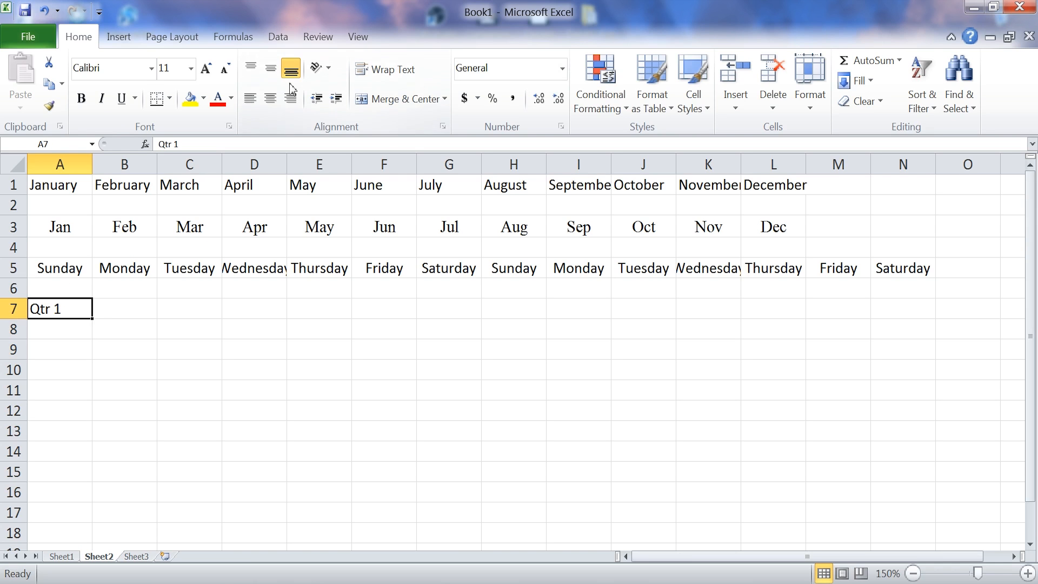
click(269, 98)
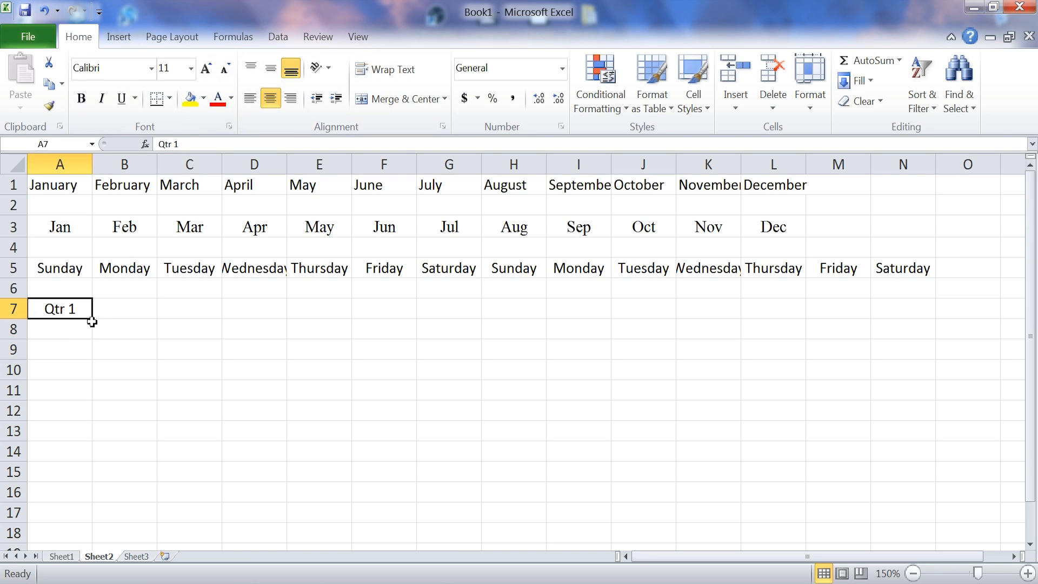
drag(93, 319, 646, 322)
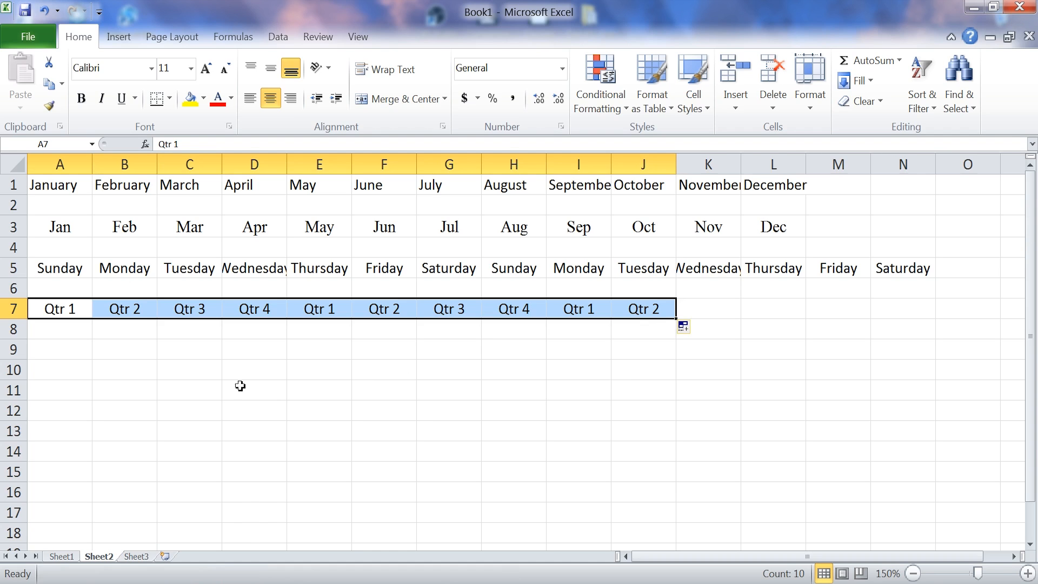
Step: Enter "Jan 2001" in cell A9 and centre it
click(90, 350)
drag(90, 350, 125, 351)
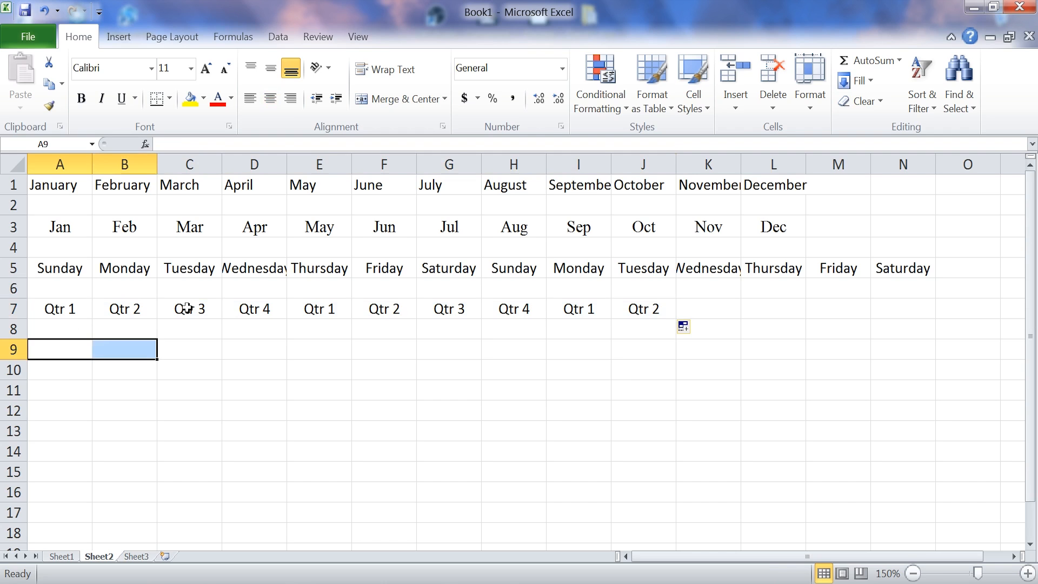
click(77, 352)
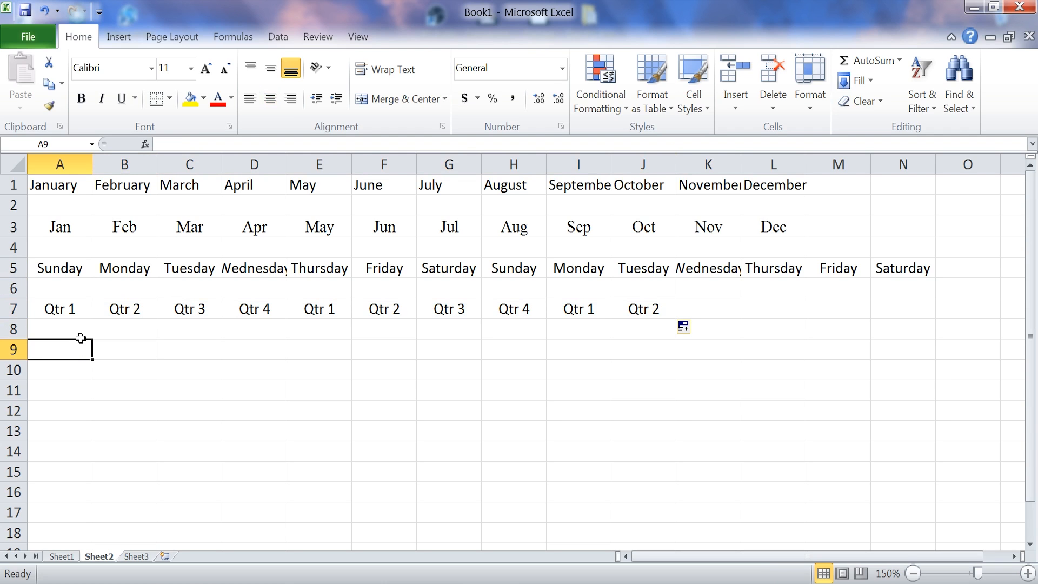
text(Jan)
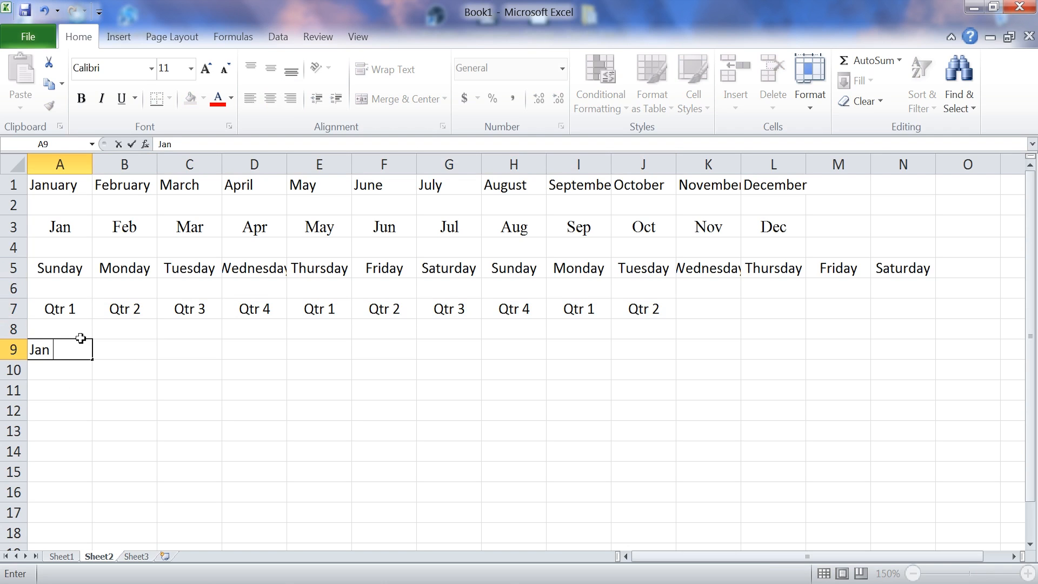
text( 2)
text(o)
text(001)
key(Return)
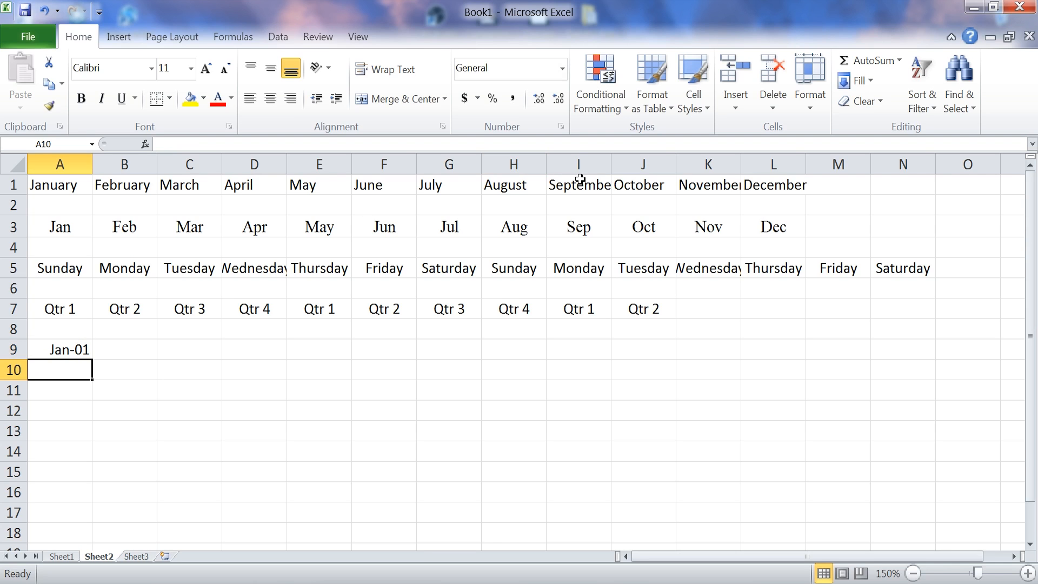
click(66, 351)
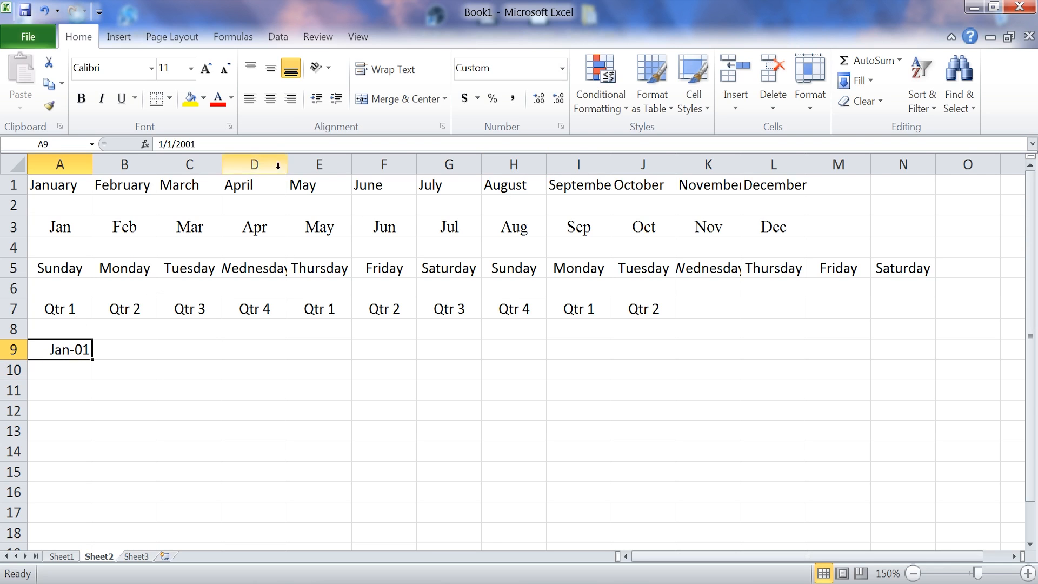
click(270, 98)
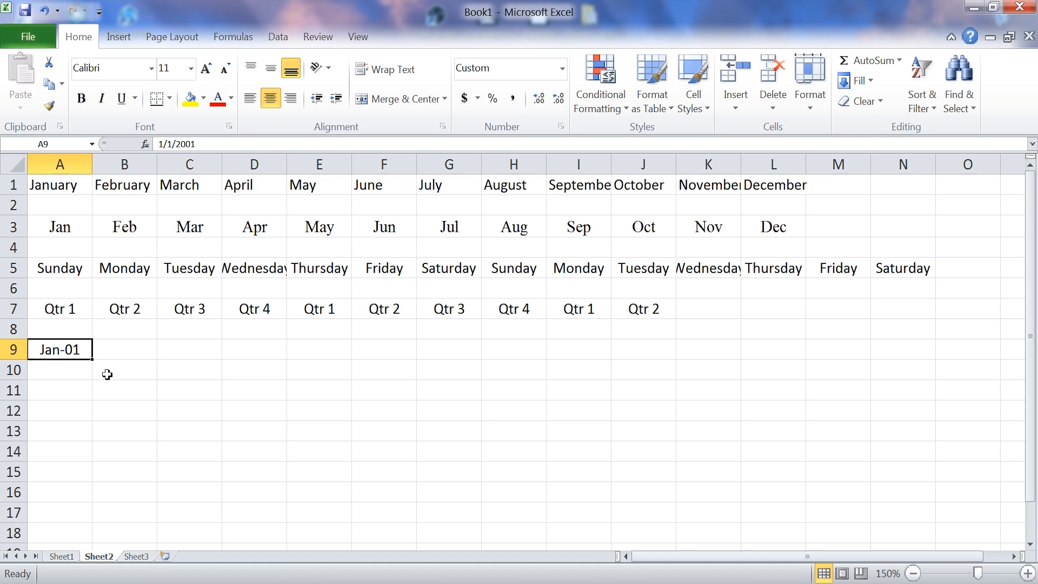
Step: Try filling the monthly date series from A9 across to K9, and clear the filled cells
drag(92, 361, 76, 347)
drag(94, 361, 737, 361)
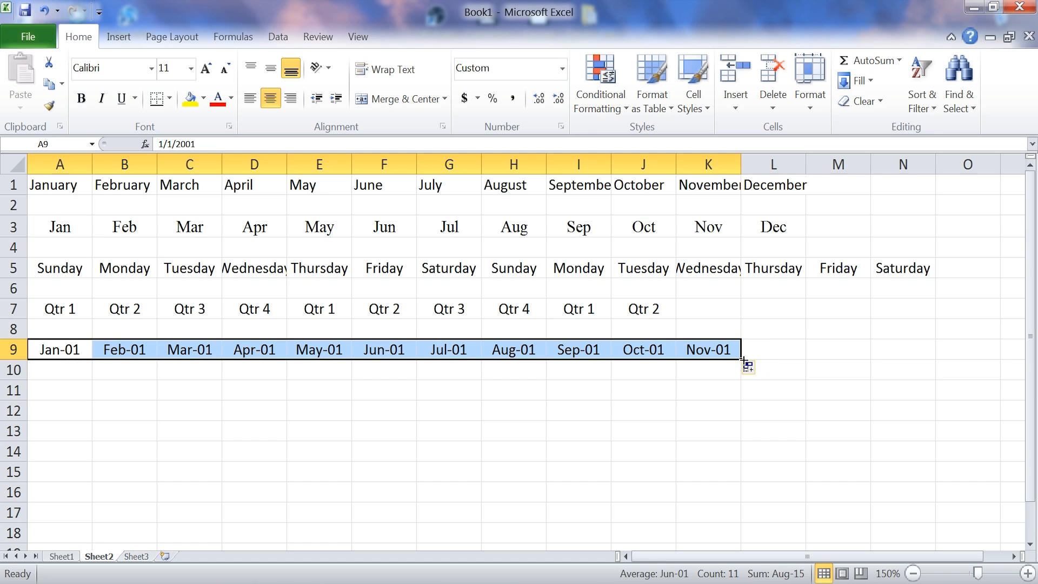
drag(742, 359, 762, 348)
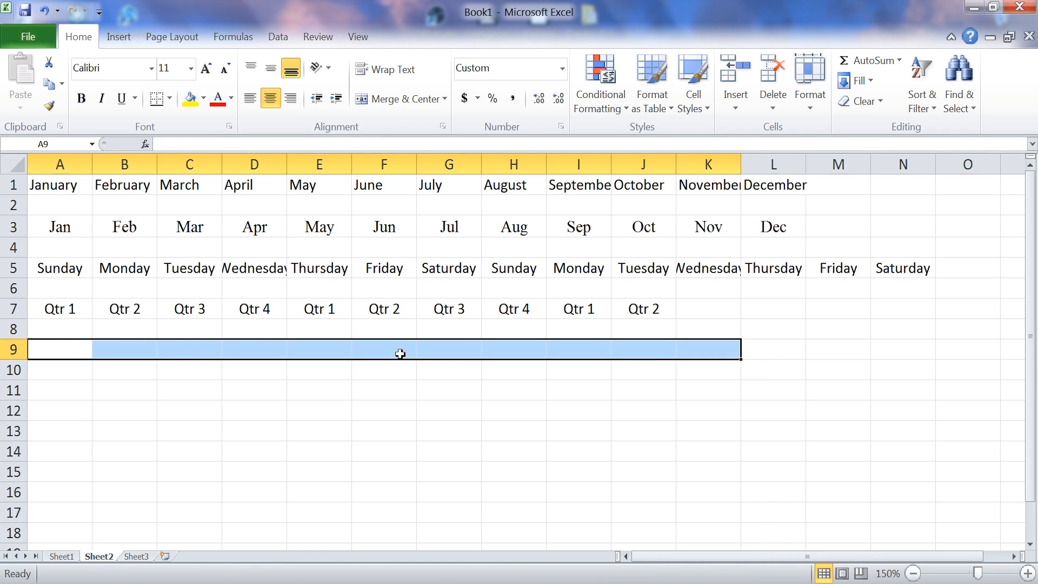
Step: Enter "Jan 2001" in cell A9 and "Jan 2002" in cell B9
click(86, 353)
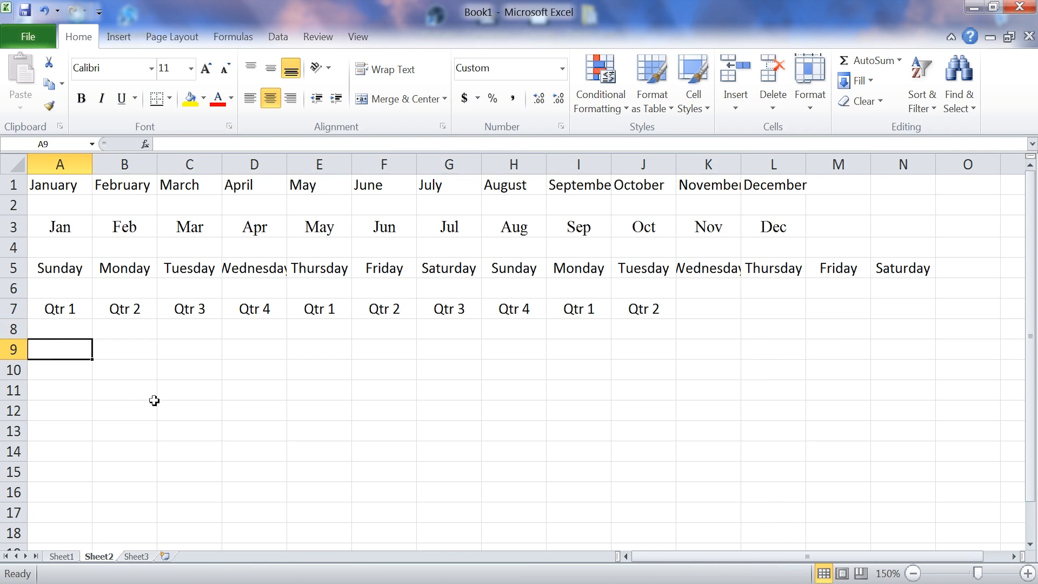
text(Jan)
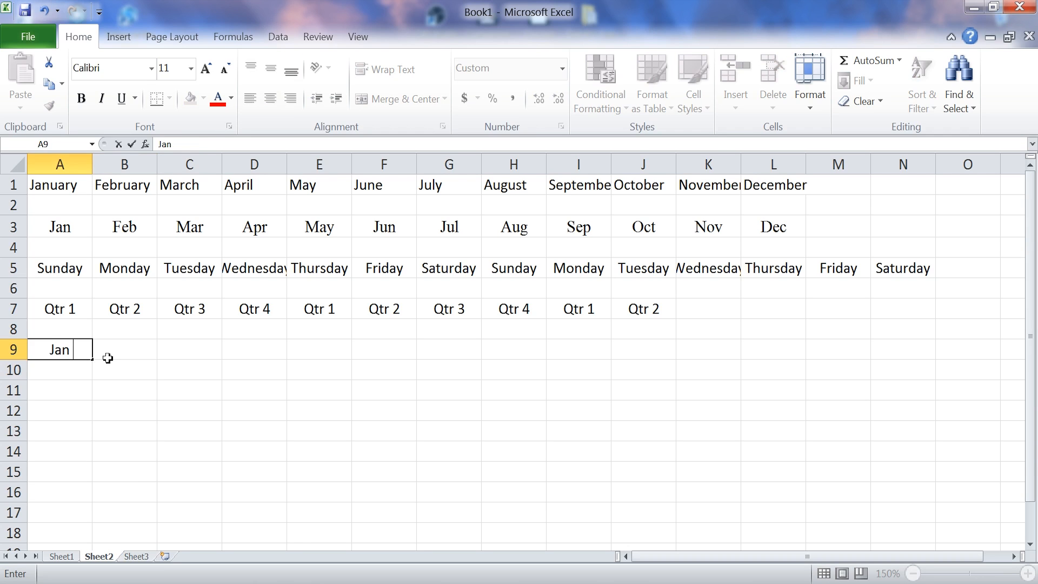
text( 2001)
key(Return)
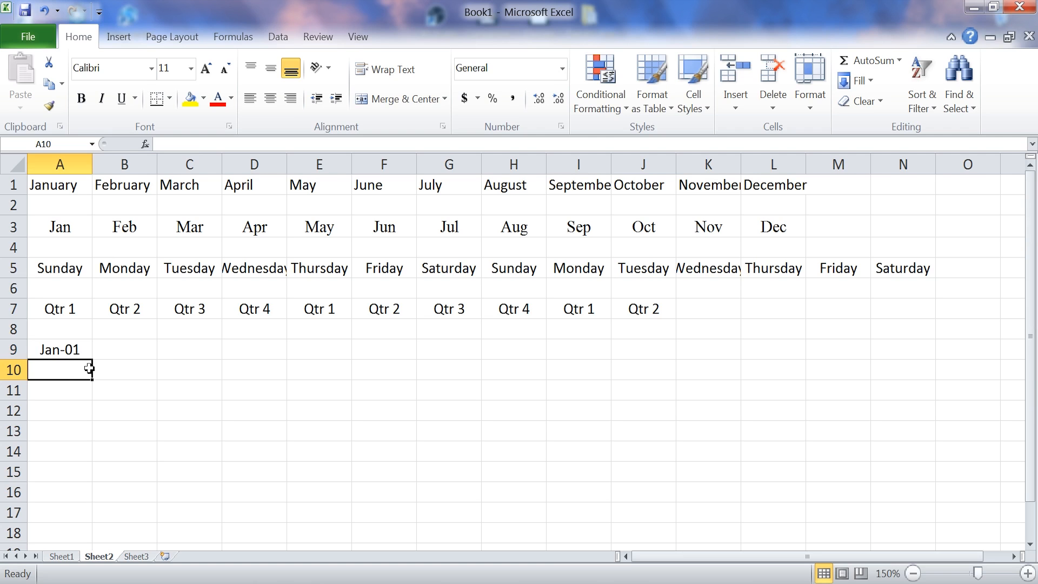
click(126, 350)
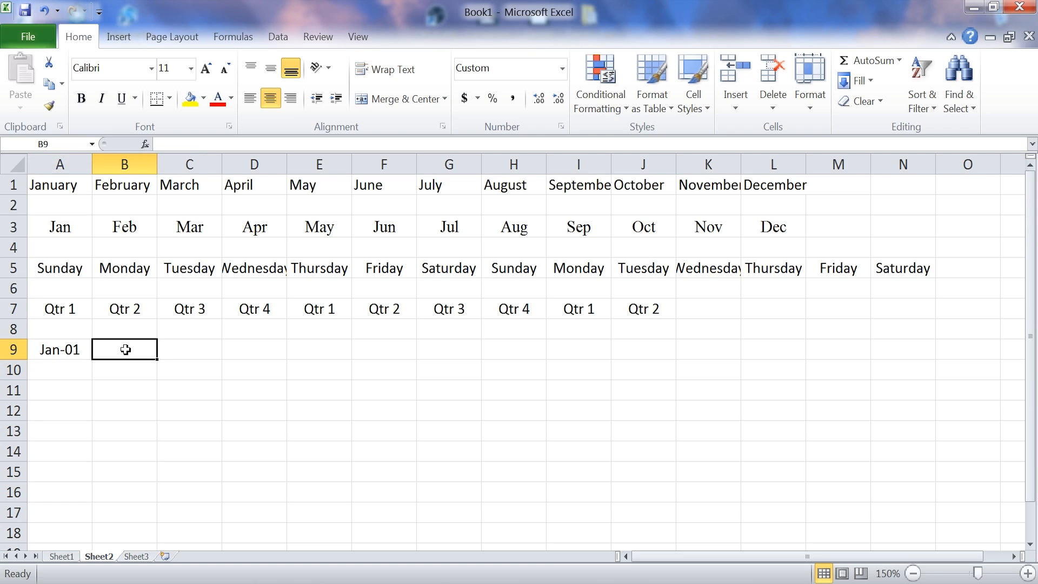
text(Jan)
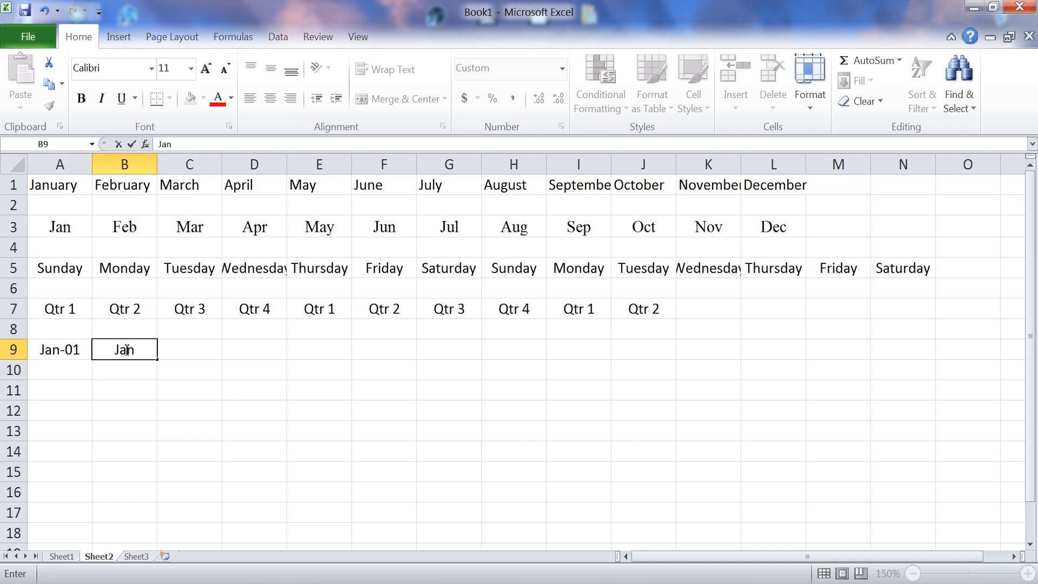
text( 2002)
key(Return)
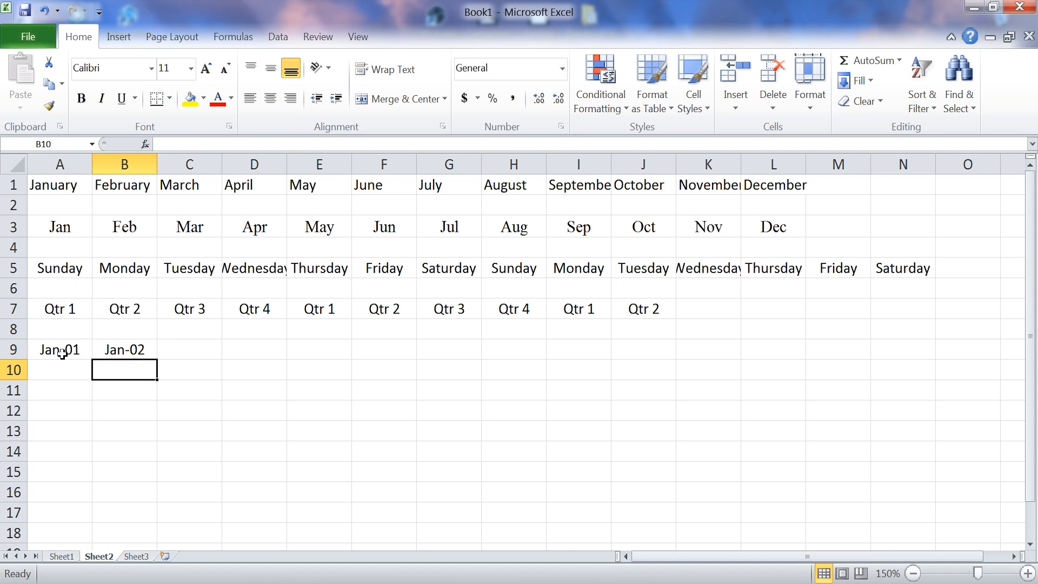
Step: Fill the yearly January series from A9:B9 across row 9 to I9
drag(62, 354, 111, 351)
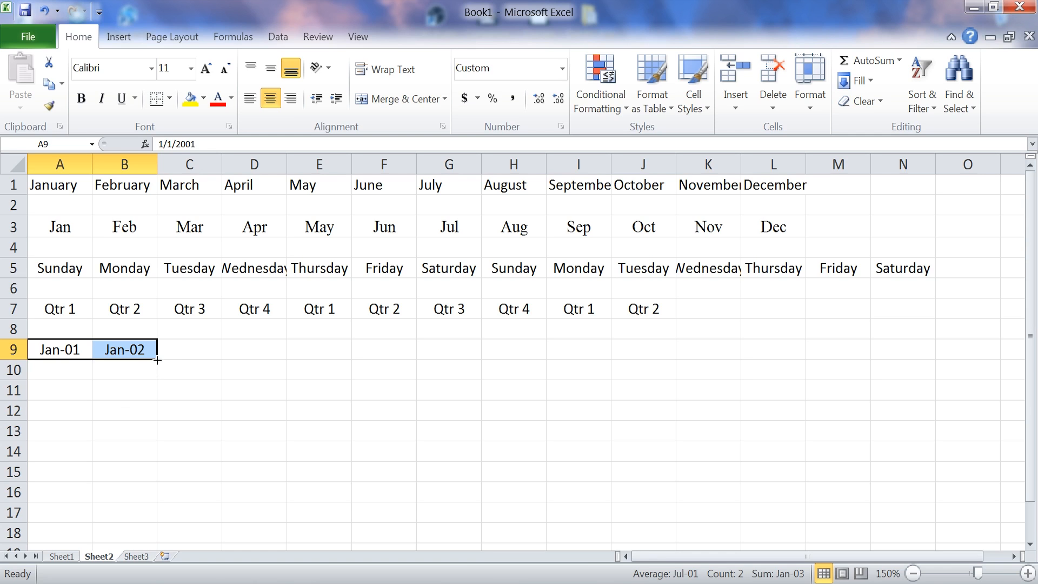
drag(156, 361, 608, 359)
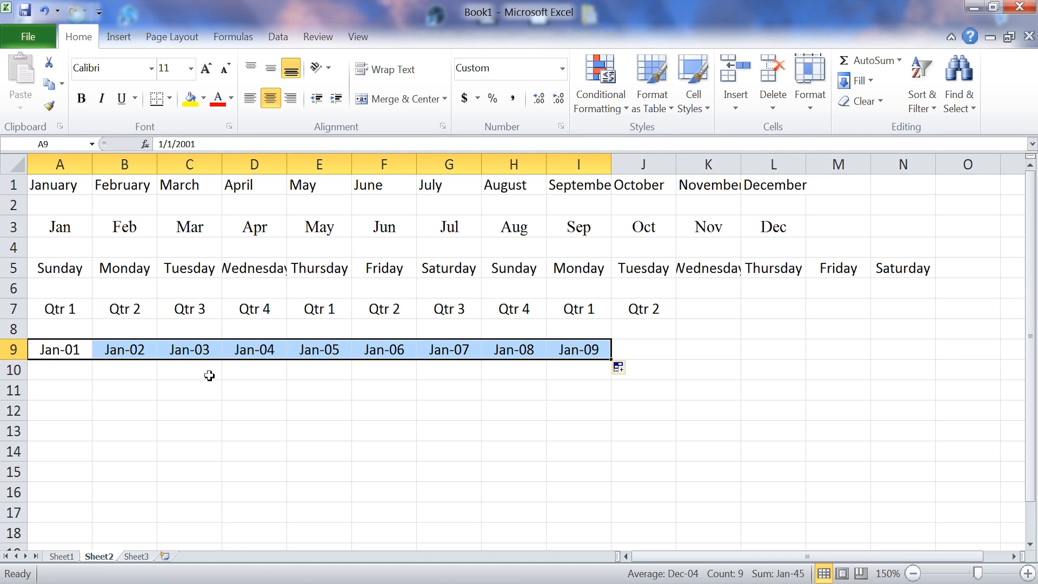
click(63, 374)
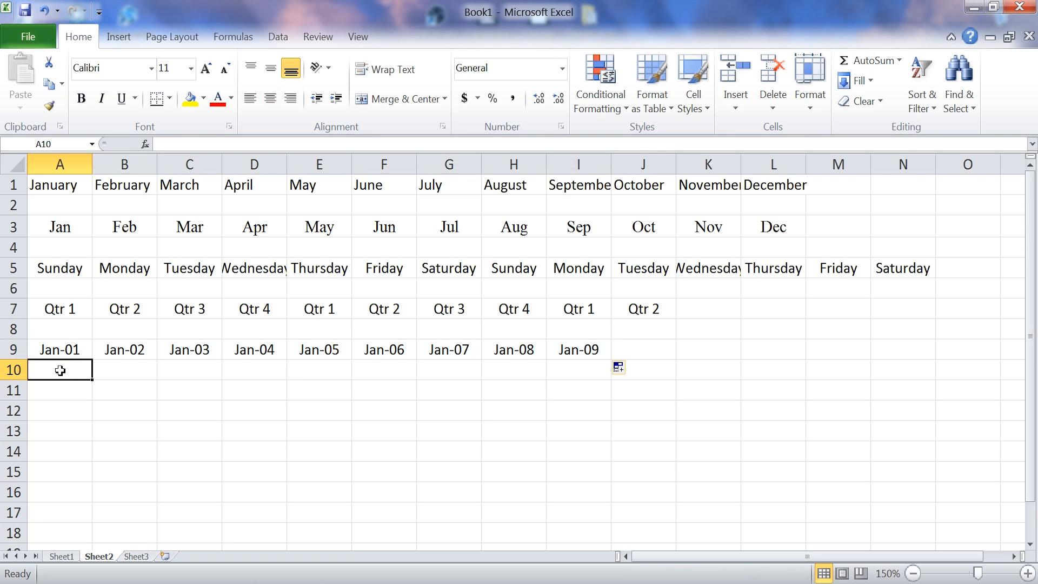
mouse_move(60, 370)
mouse_down()
mouse_move(109, 366)
mouse_move(112, 375)
mouse_up()
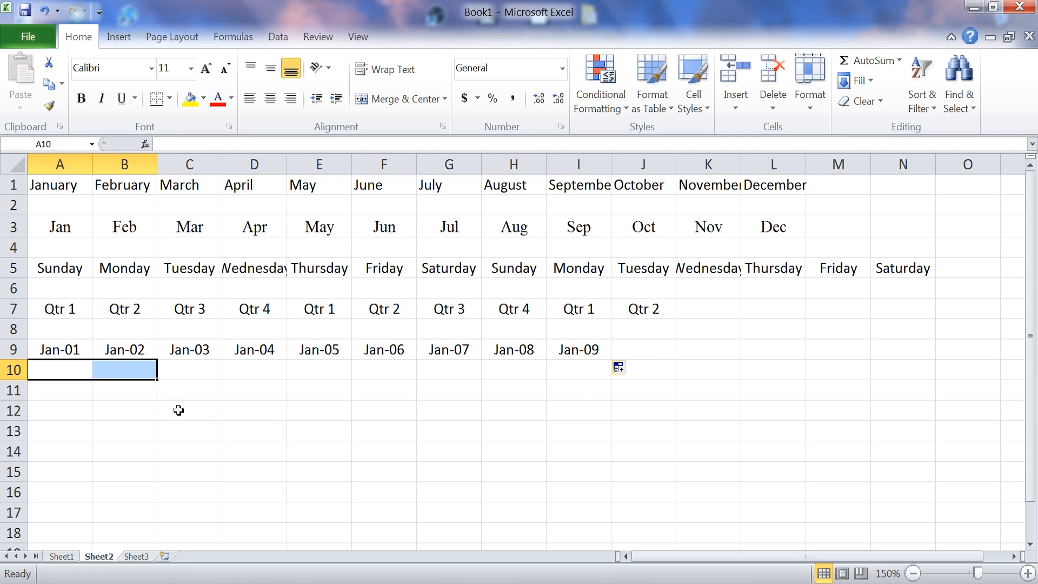
Step: Enter 2000 in cell B11 and fill it down to B14
click(155, 396)
scroll(311, 398, down, 3)
scroll(195, 322, up, 3)
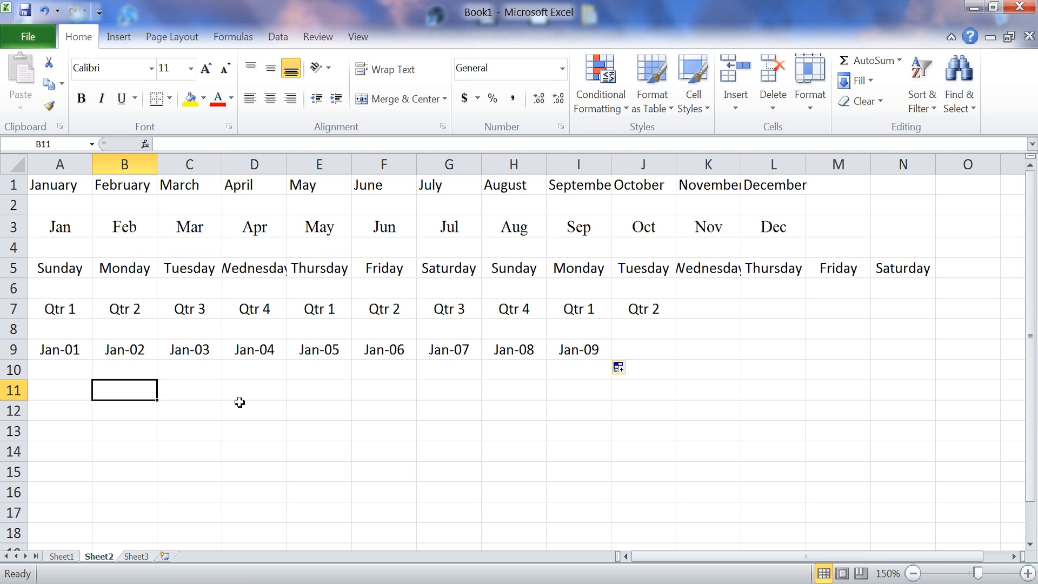
text(2000)
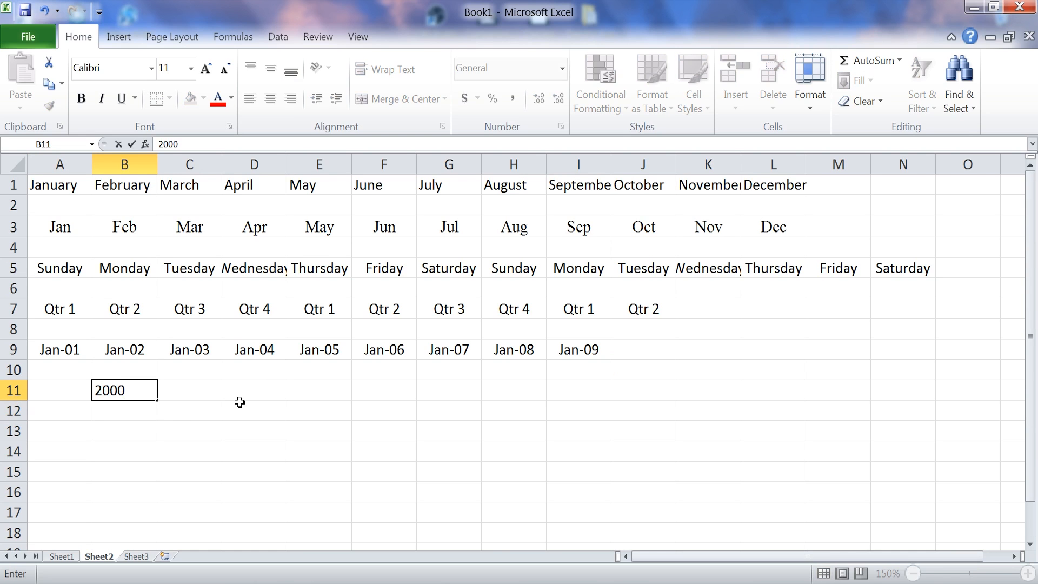
key(Return)
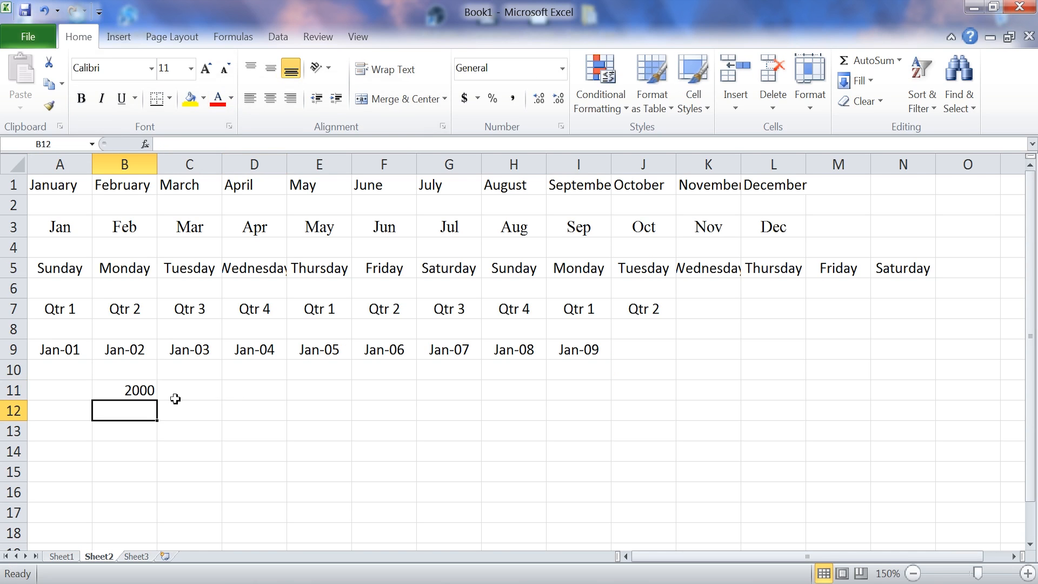
click(131, 394)
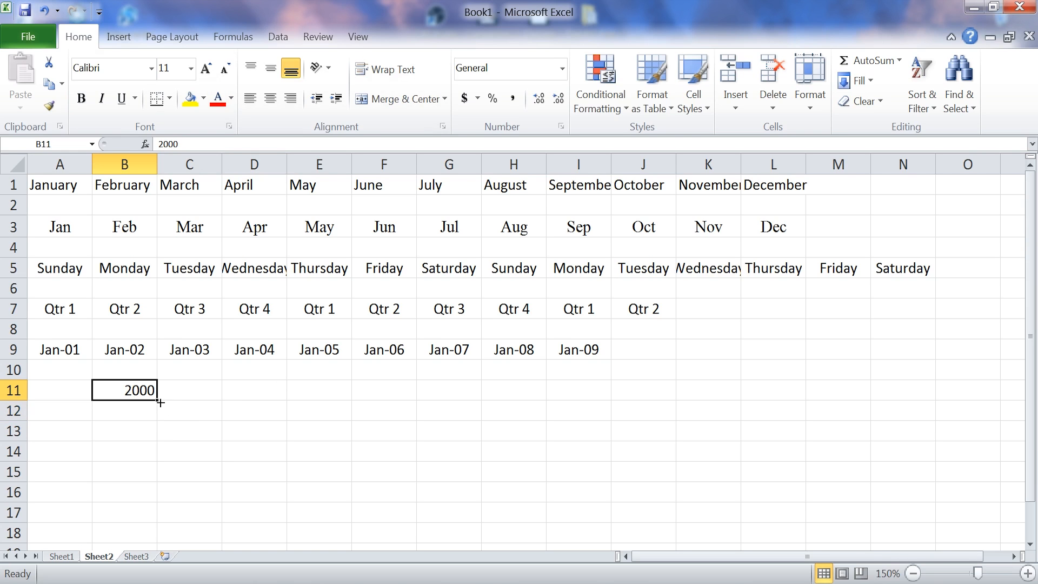
drag(159, 402, 155, 460)
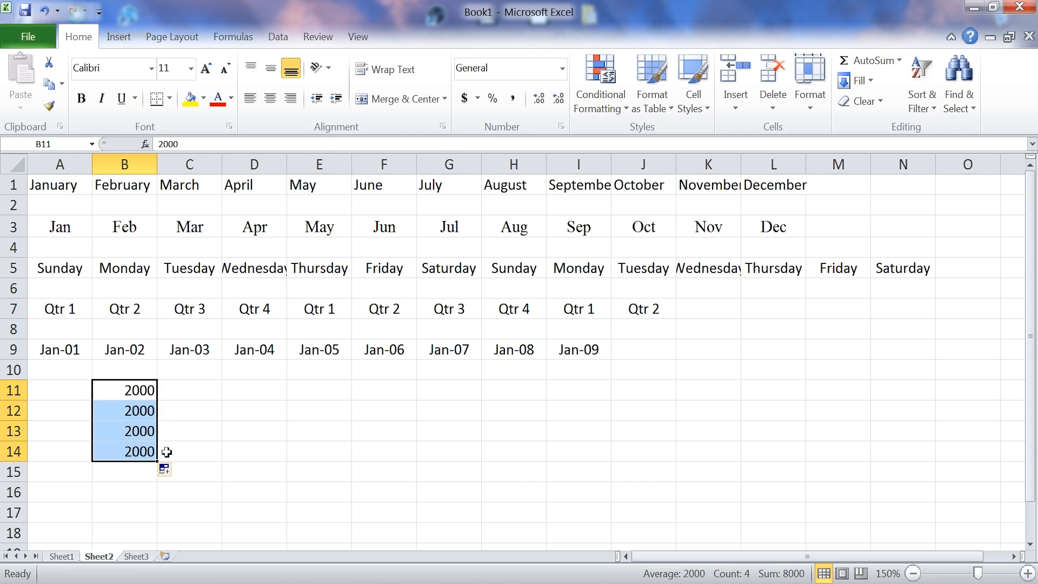
Step: Set cell B12 to 2001 and fill the yearly series from B11:B12 down to B15
click(151, 407)
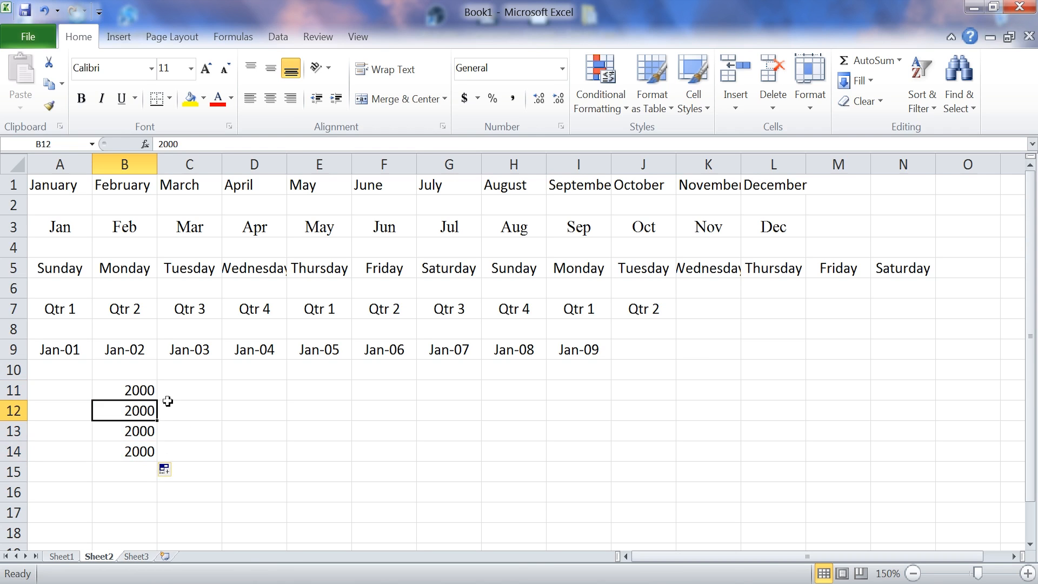
text(2001)
key(Return)
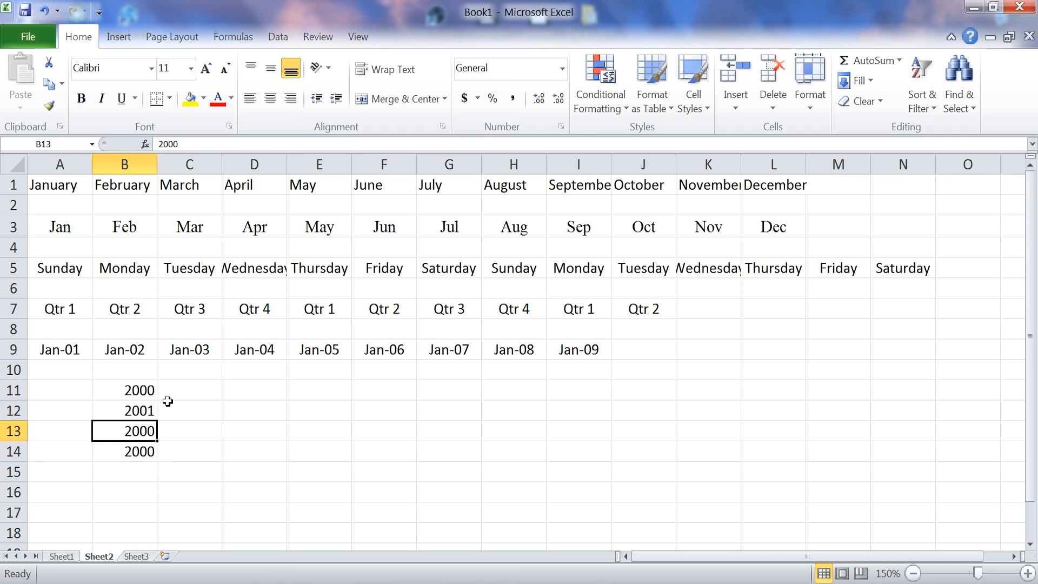
drag(148, 393, 157, 480)
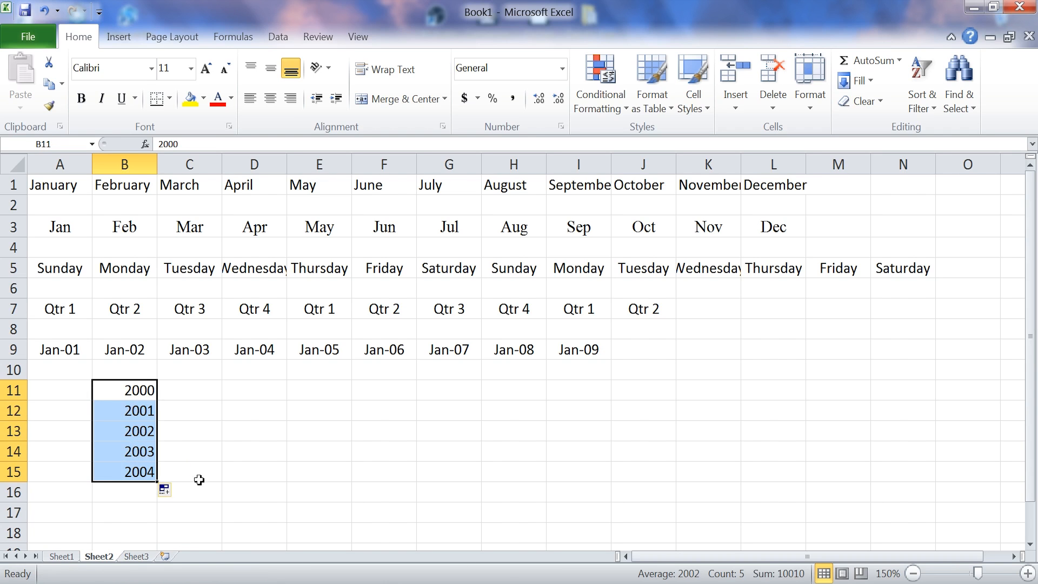
Step: Enter 2000 in C11 and 2010 in C12, and fill the ten-year series down to C16
click(189, 387)
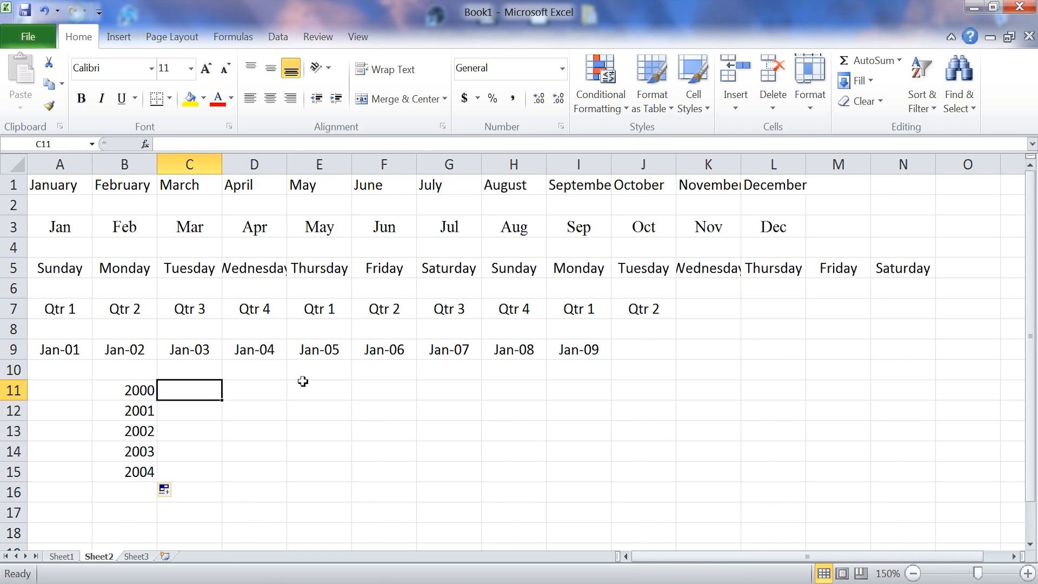
text(2000)
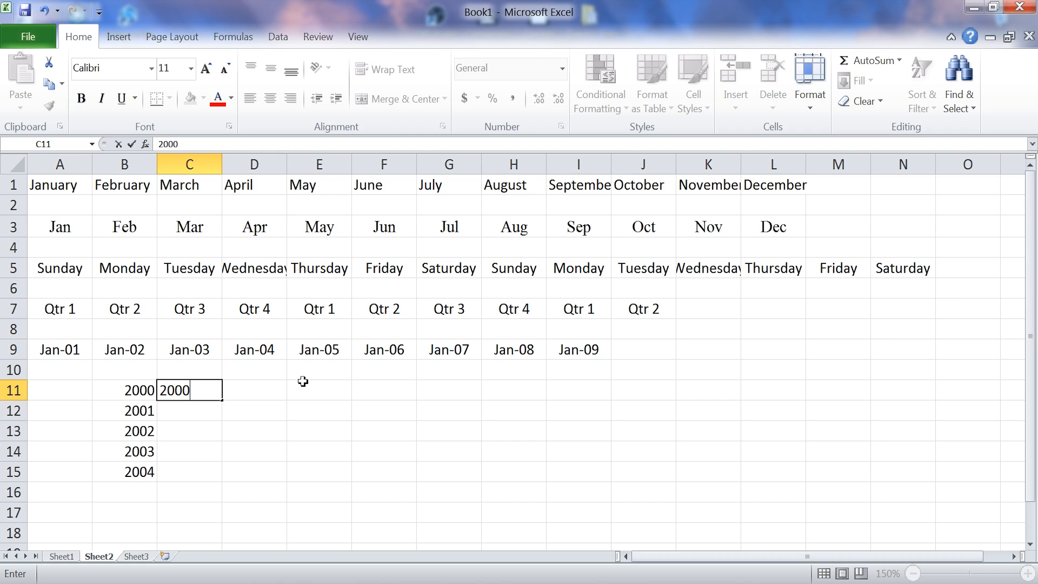
key(Return)
text(2010)
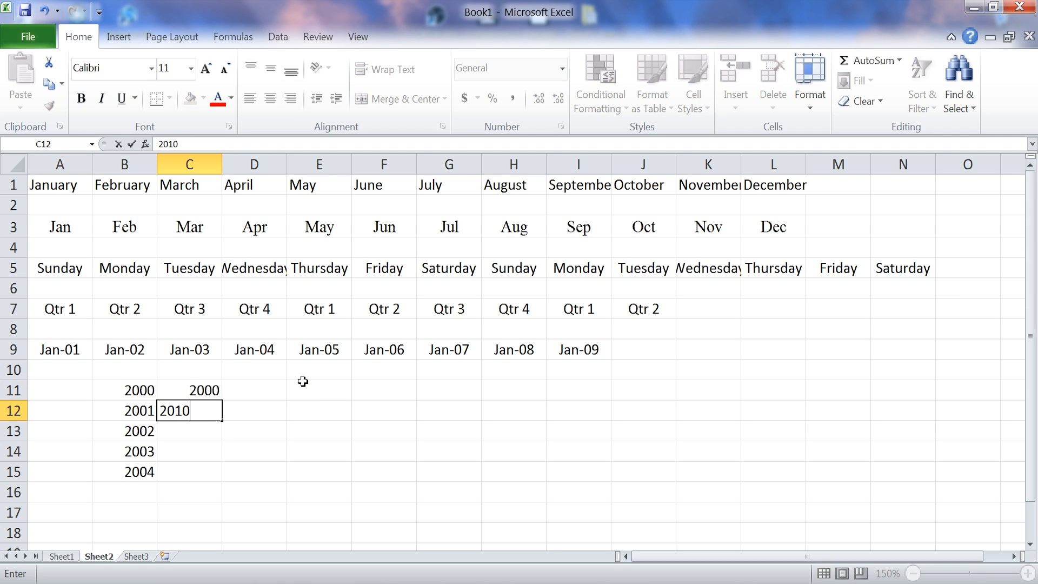
key(Return)
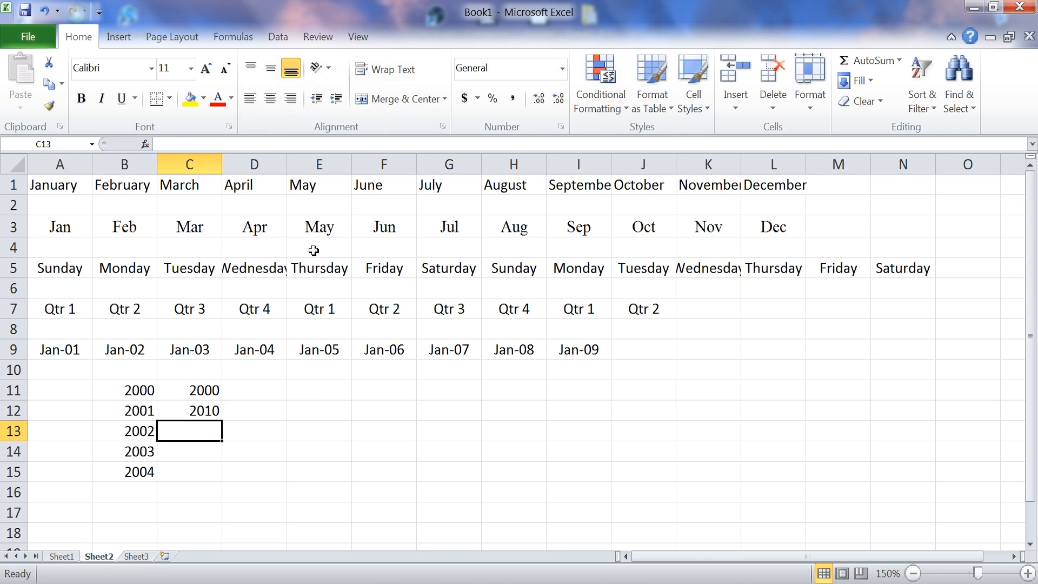
drag(209, 394, 221, 494)
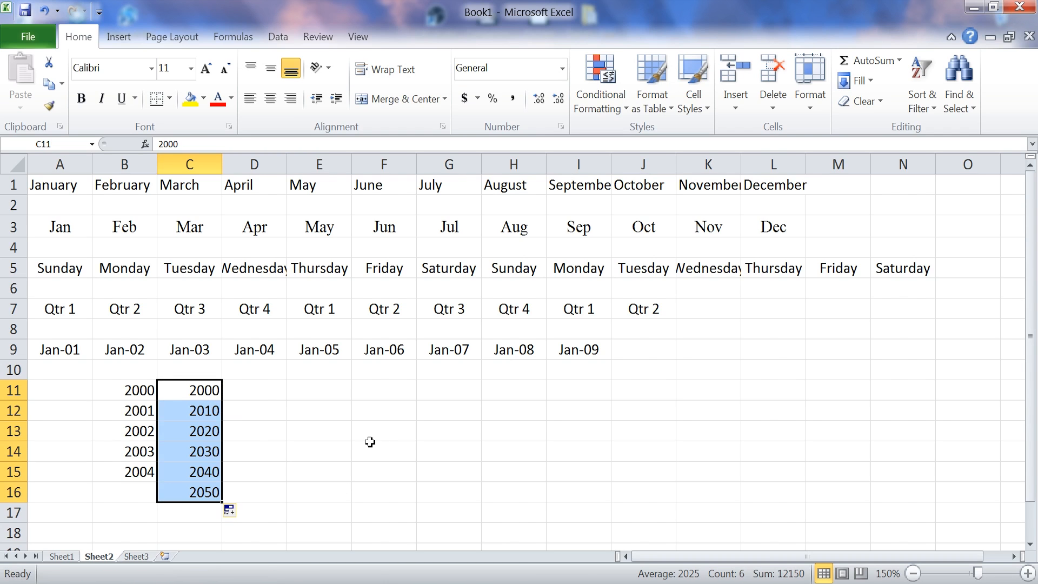
key(Right)
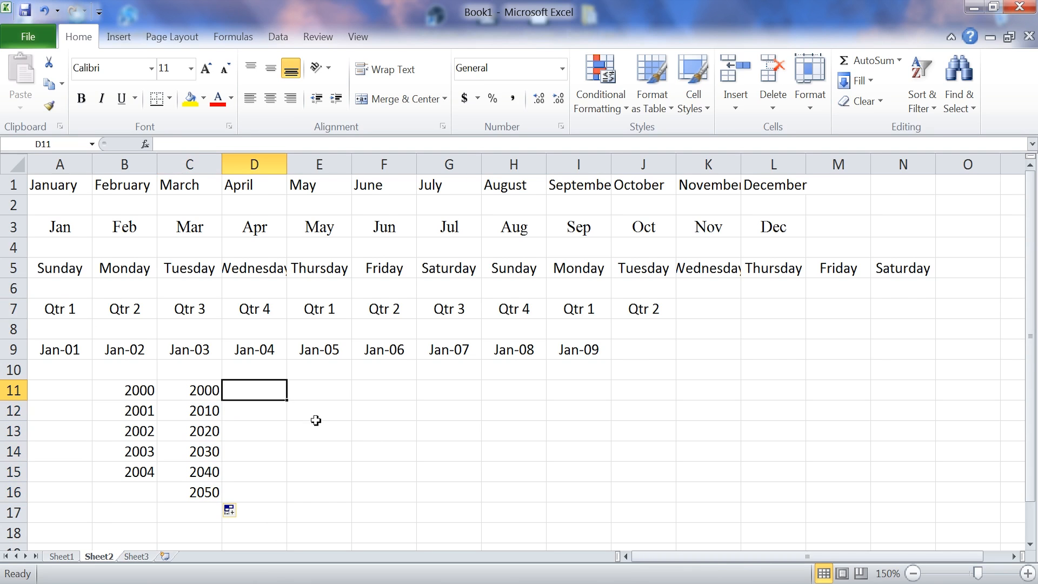